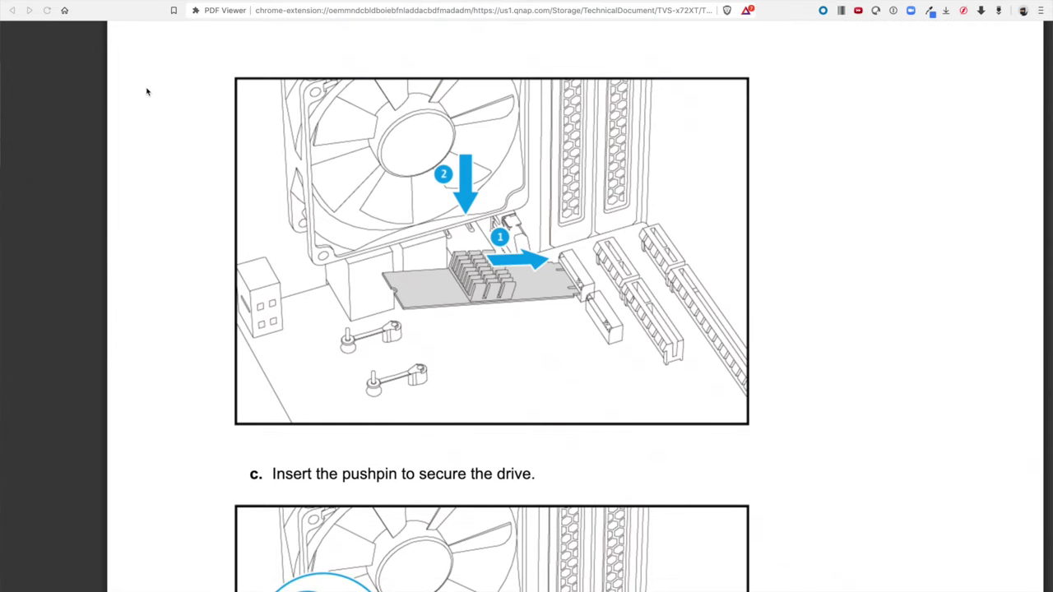
Scroll the user guide from the M.2 pushpin illustration down to step 10, reattaching the case cover
{"action": "scroll", "coordinate": [147, 91], "scroll_direction": "down", "scroll_amount": 5}
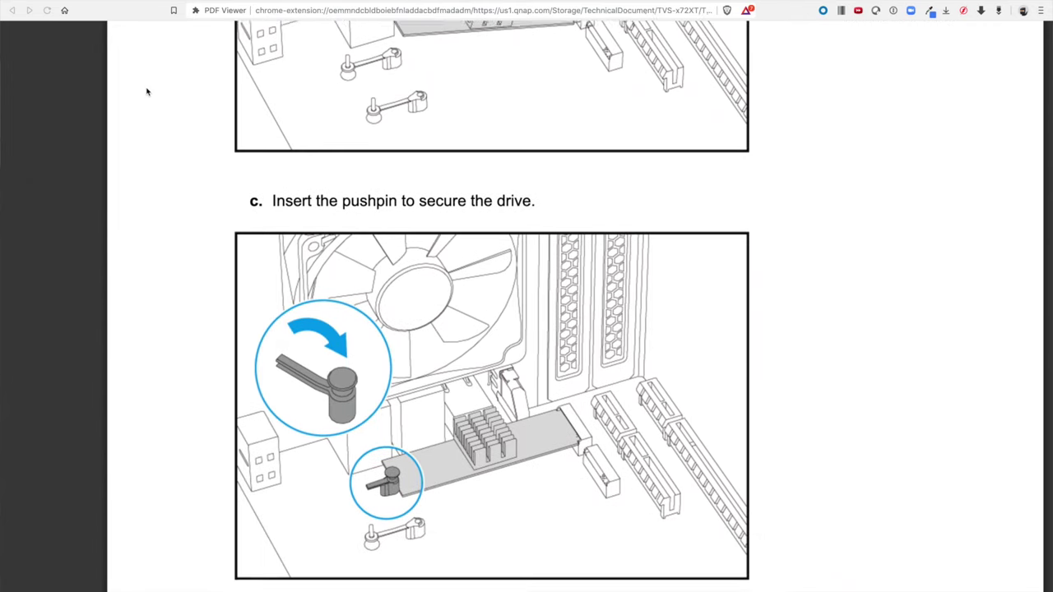
{"action": "scroll", "coordinate": [147, 91], "scroll_direction": "down", "scroll_amount": 6}
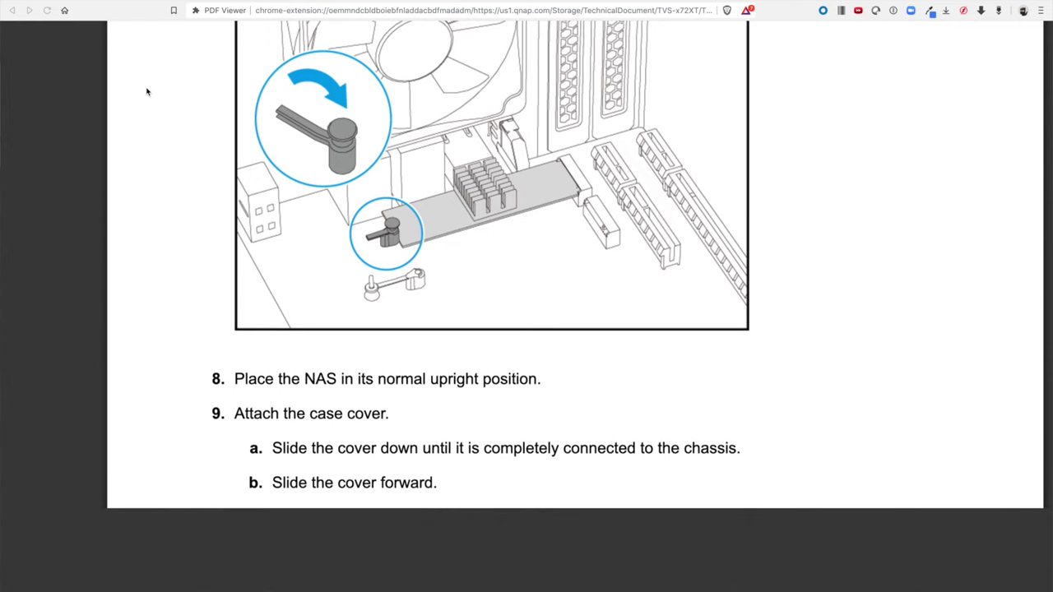
{"action": "scroll", "coordinate": [147, 92], "scroll_direction": "down", "scroll_amount": 6}
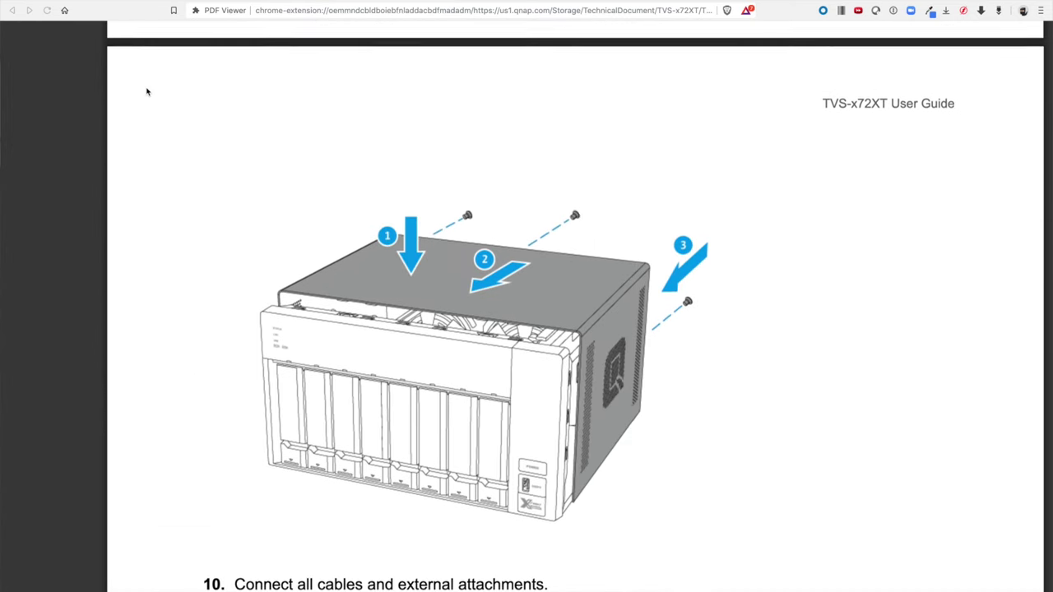
{"action": "scroll", "coordinate": [147, 91], "scroll_direction": "down", "scroll_amount": 1}
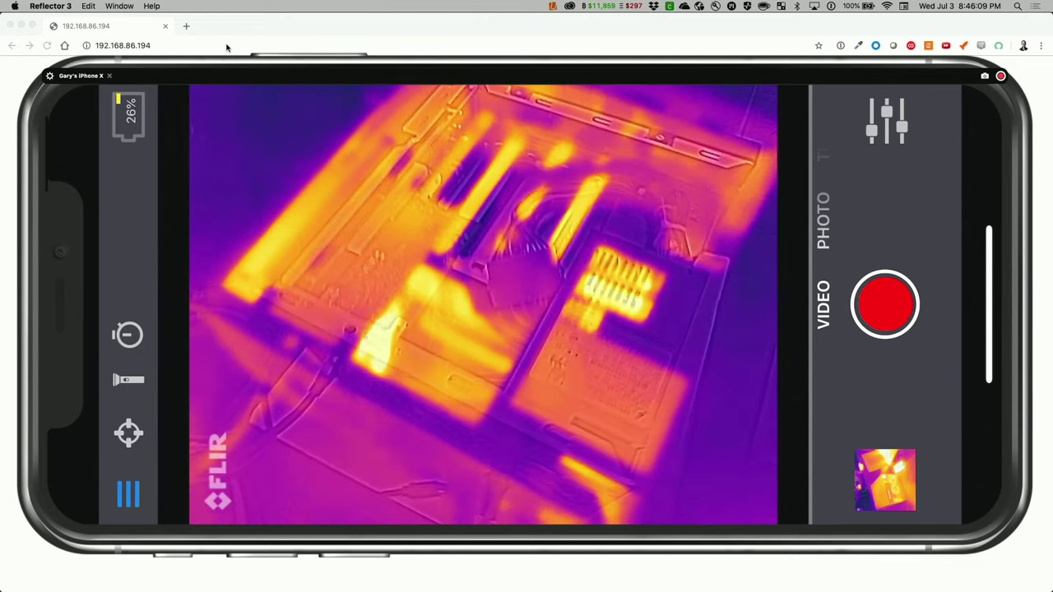
Load the NAS at its address with port :8080 and open Storage & Snapshots' Cache Acceleration page
{"action": "left_click", "coordinate": [226, 45]}
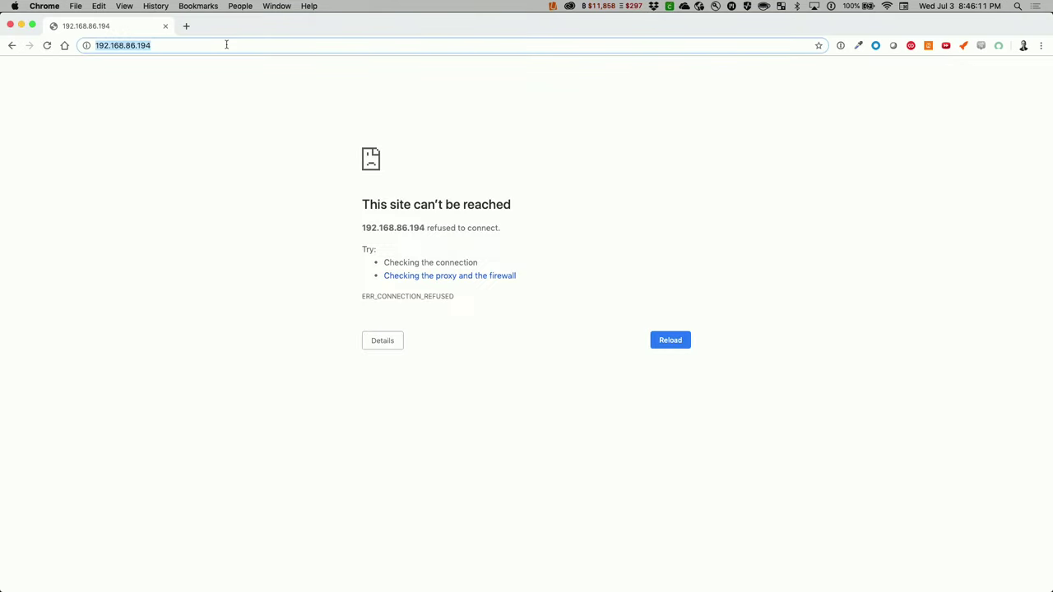
{"action": "left_click", "coordinate": [211, 47]}
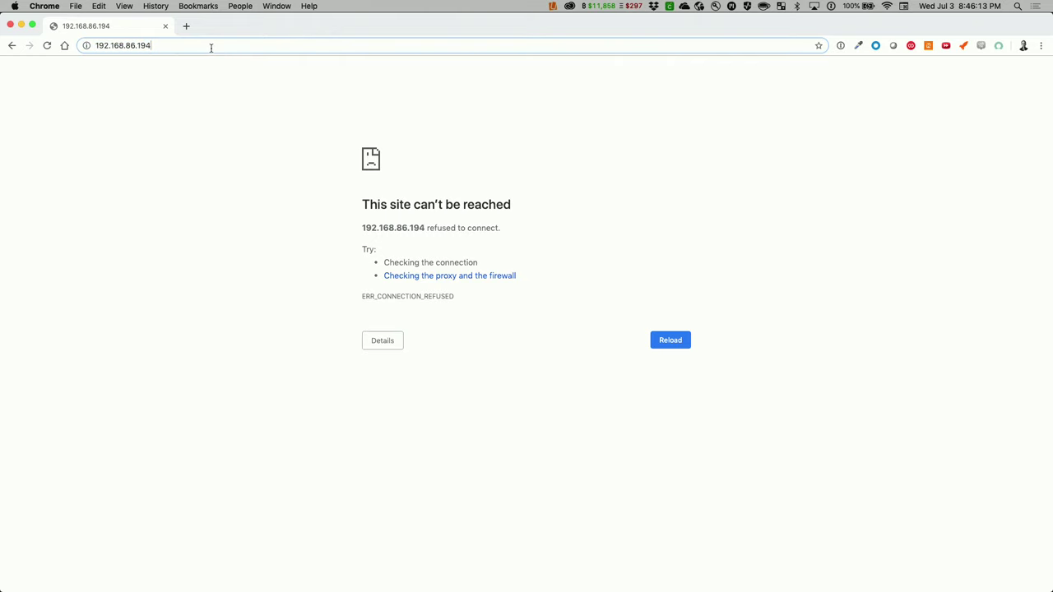
{"action": "type", "text": ":8080"}
{"action": "key", "text": "Return"}
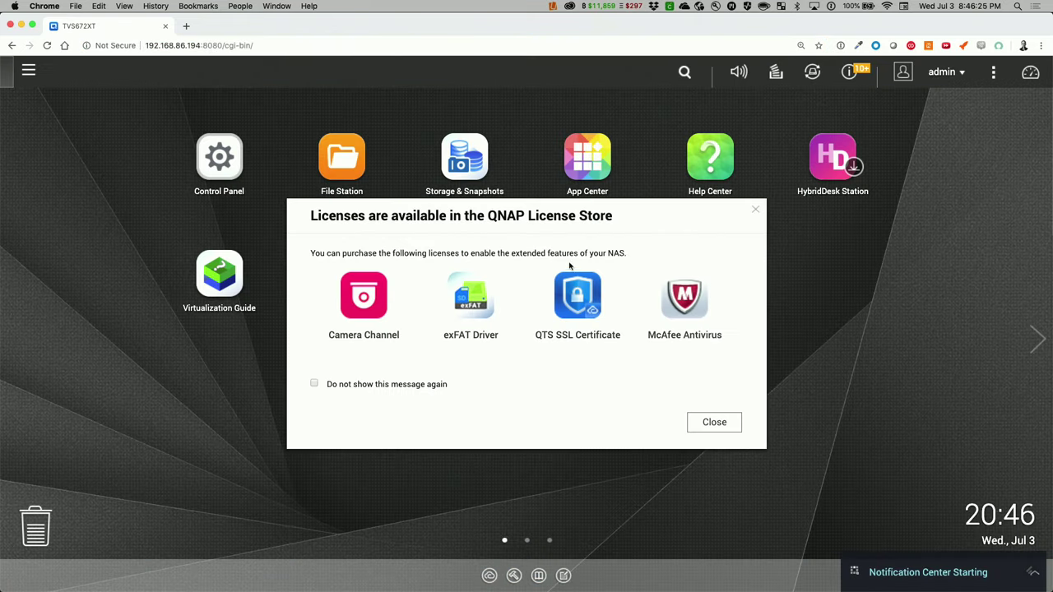
{"action": "left_click", "coordinate": [471, 169]}
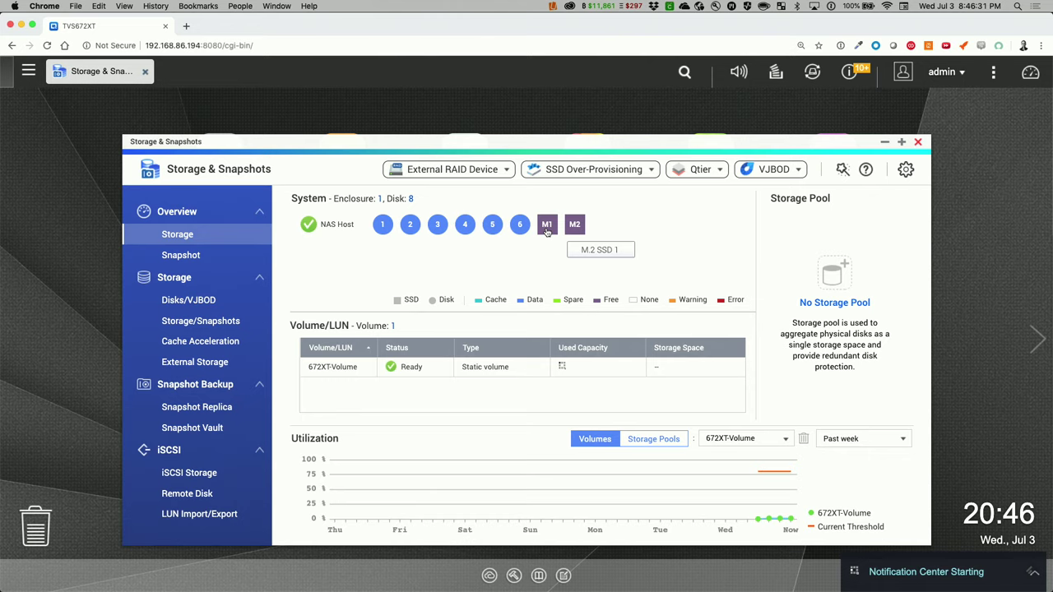
{"action": "left_click", "coordinate": [198, 343]}
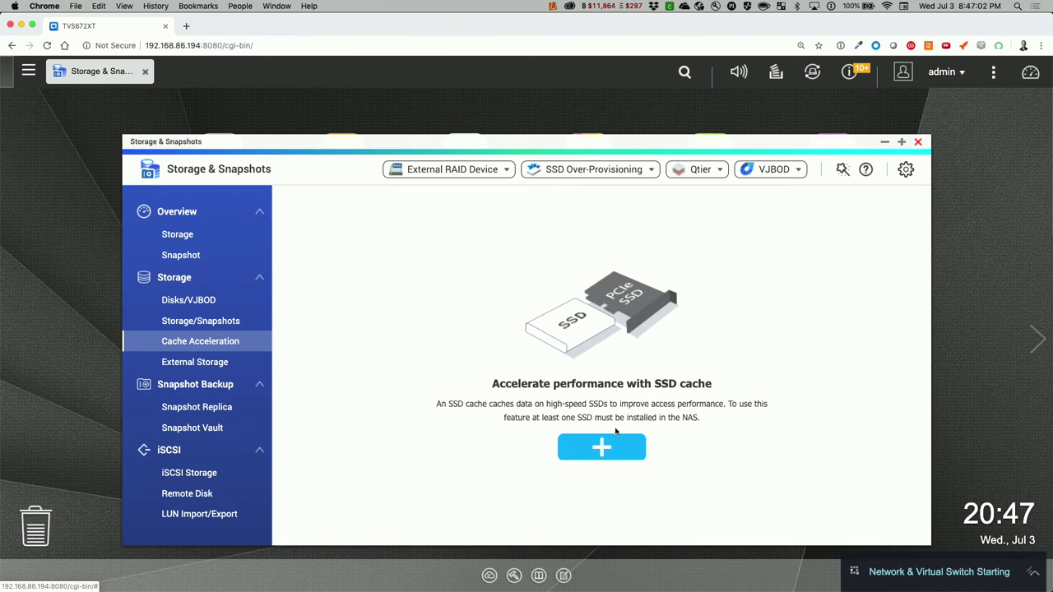
Launch the Create SSD Cache wizard with the + button on Cache Acceleration
{"action": "left_click", "coordinate": [620, 448]}
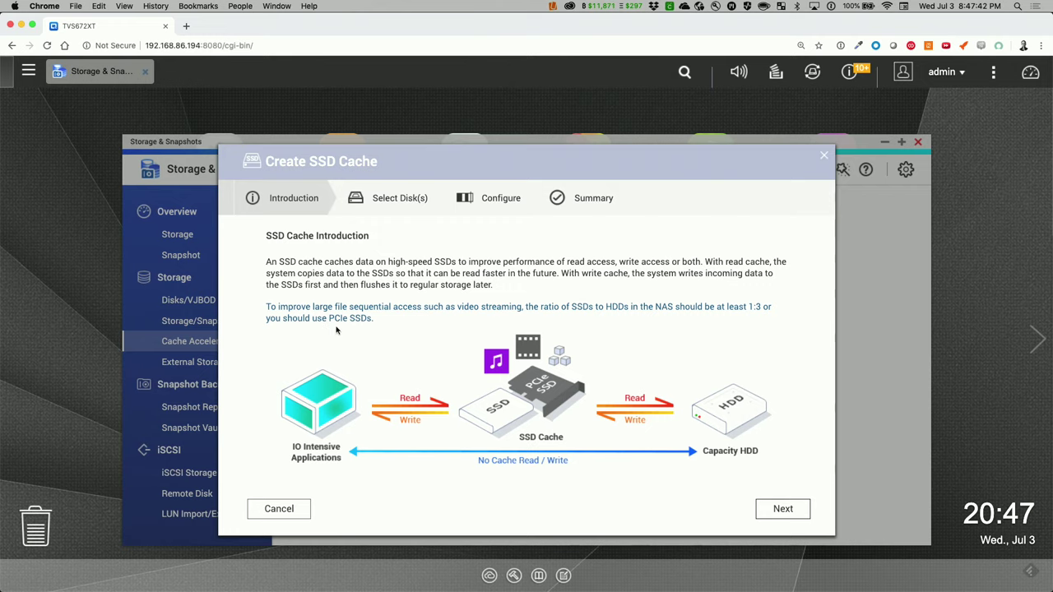
Advance to disk selection and add M.2 SSD 1, leaving the cache Read-Only for now
{"action": "left_click", "coordinate": [795, 513]}
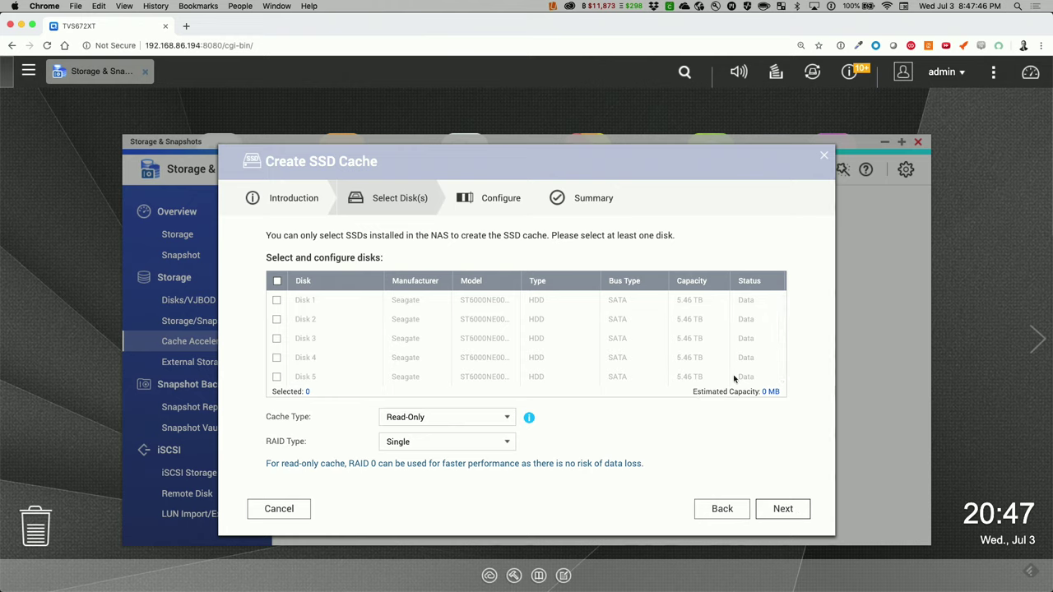
{"action": "scroll", "coordinate": [705, 331], "scroll_direction": "down", "scroll_amount": 3}
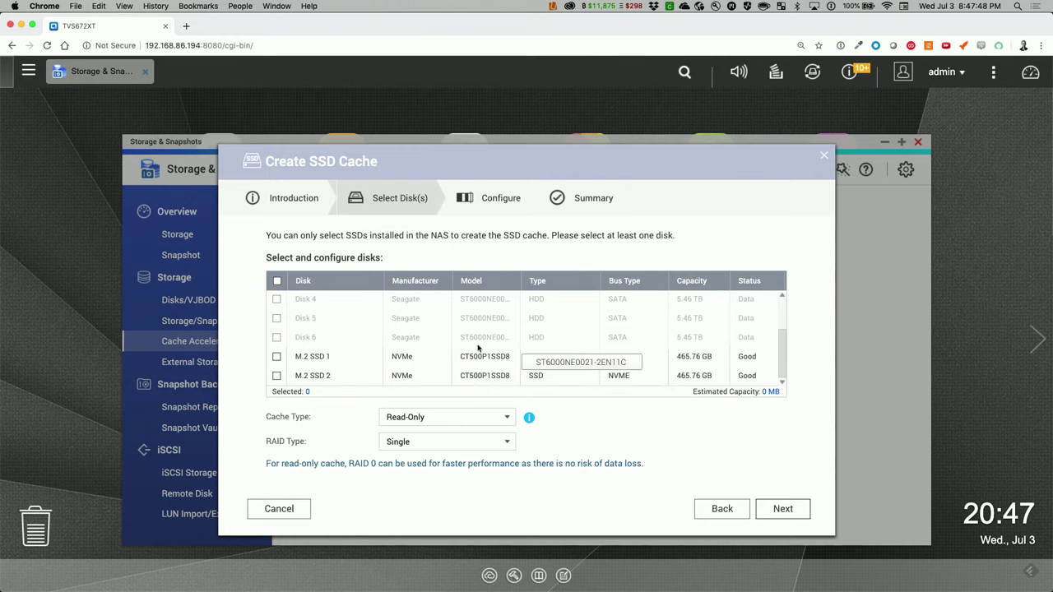
{"action": "left_click", "coordinate": [276, 357]}
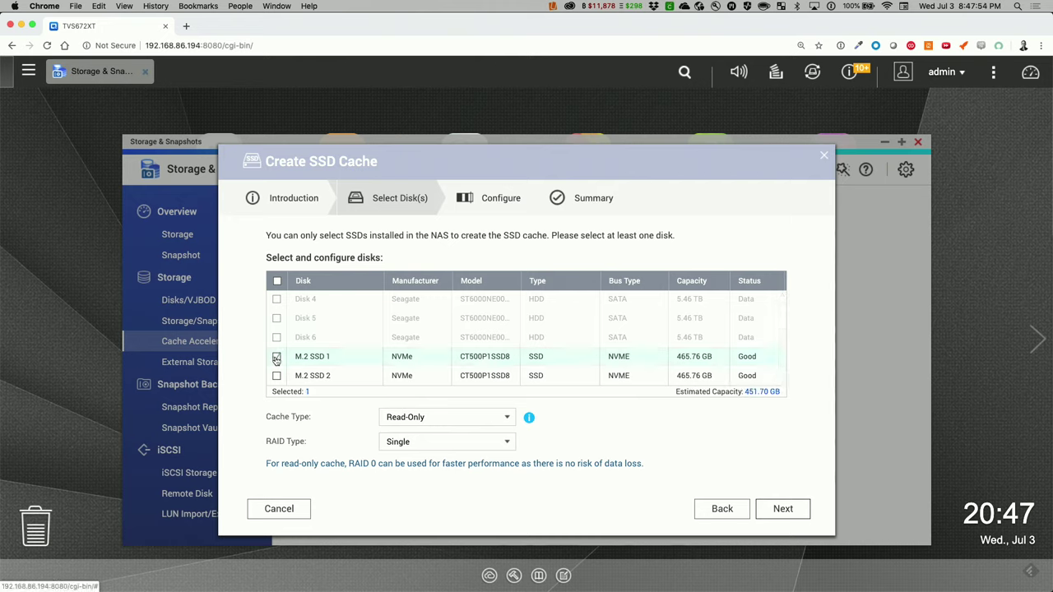
{"action": "left_click", "coordinate": [417, 418]}
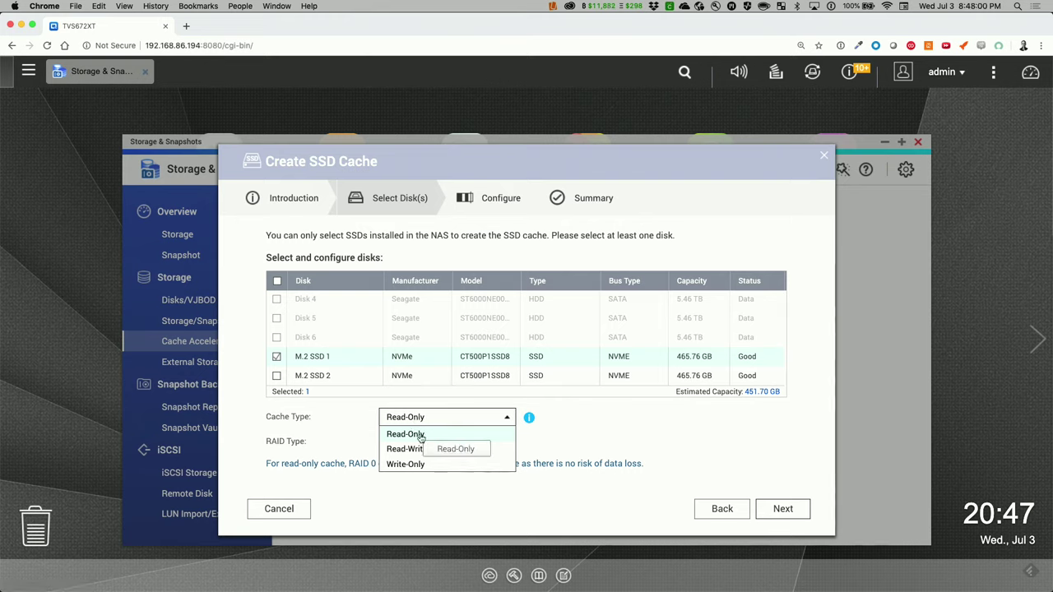
{"action": "left_click", "coordinate": [420, 435]}
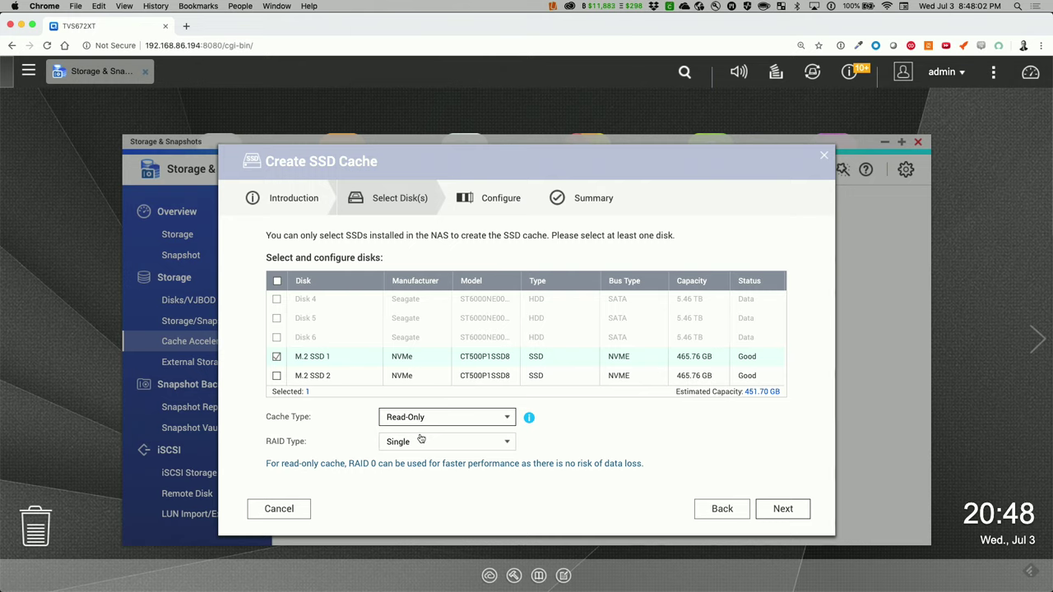
Add M.2 SSD 2 and set the cache to Read-Write in RAID 0, estimating 903.39 GB
{"action": "left_click", "coordinate": [467, 445]}
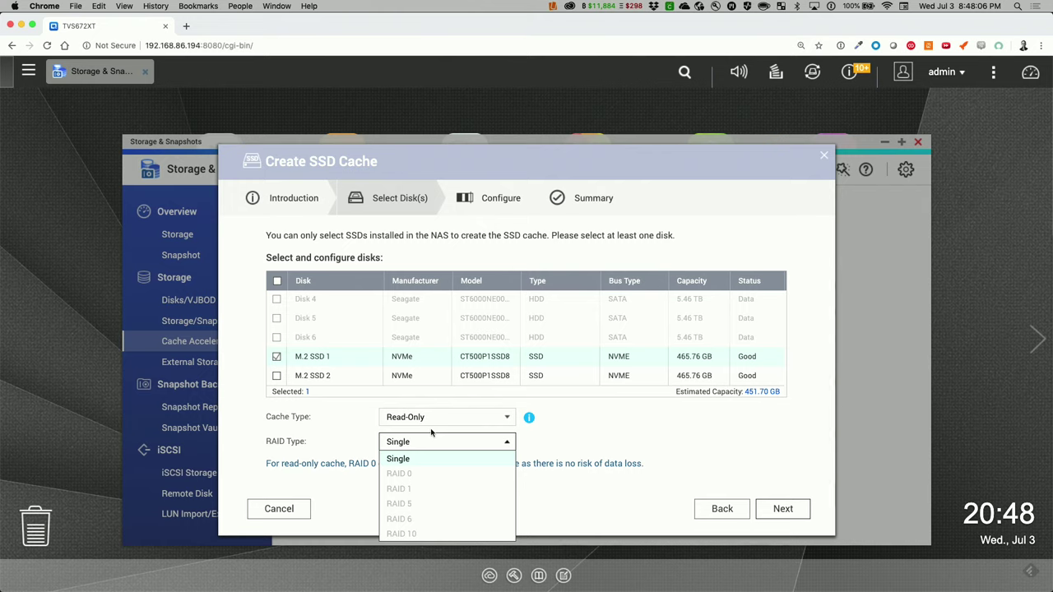
{"action": "left_click", "coordinate": [306, 375]}
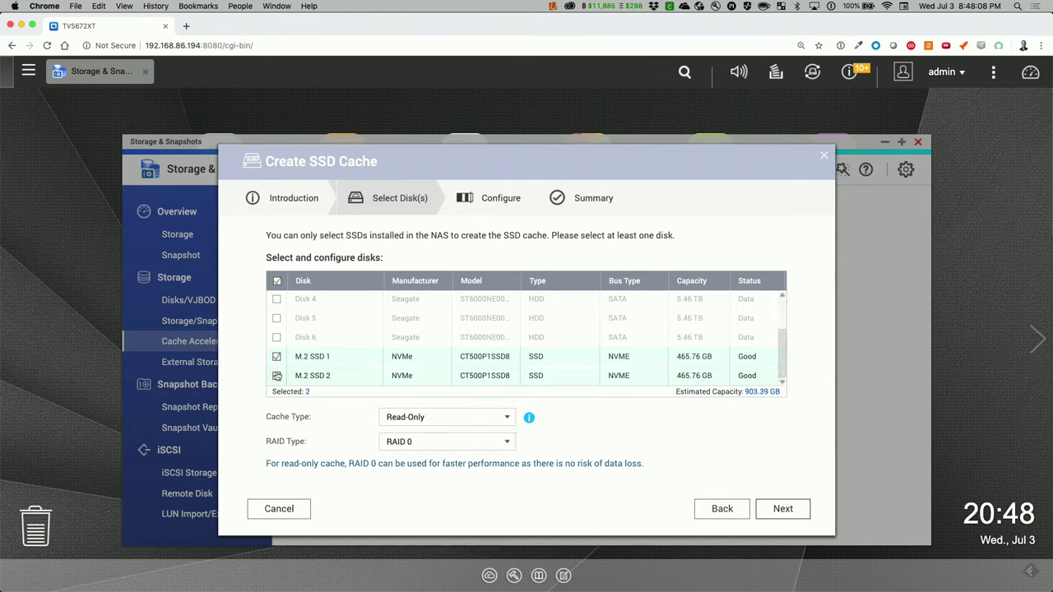
{"action": "left_click", "coordinate": [397, 420]}
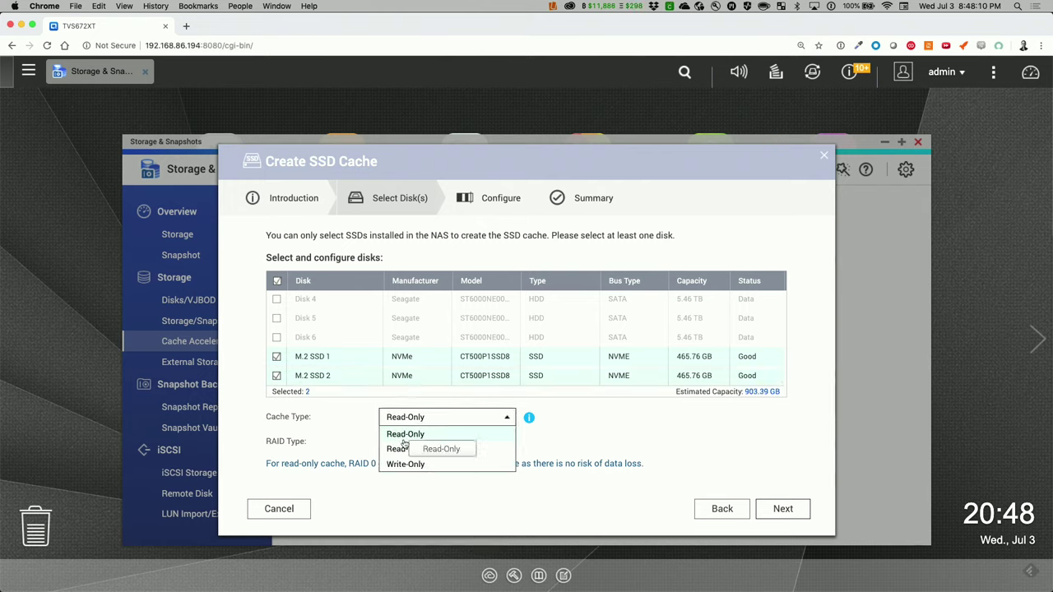
{"action": "left_click", "coordinate": [449, 450]}
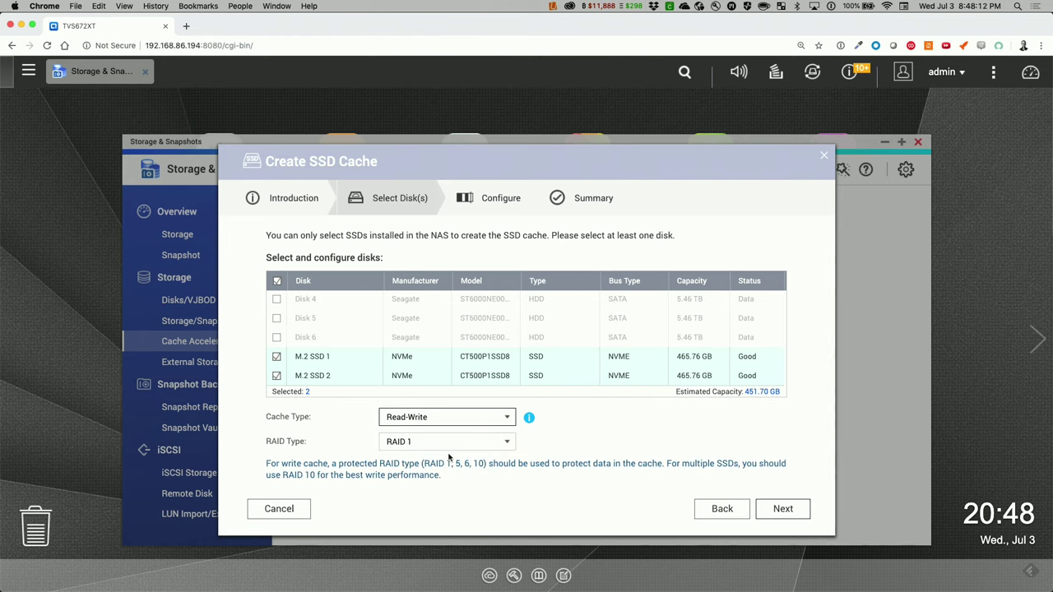
{"action": "left_click", "coordinate": [475, 444]}
{"action": "left_click", "coordinate": [473, 474]}
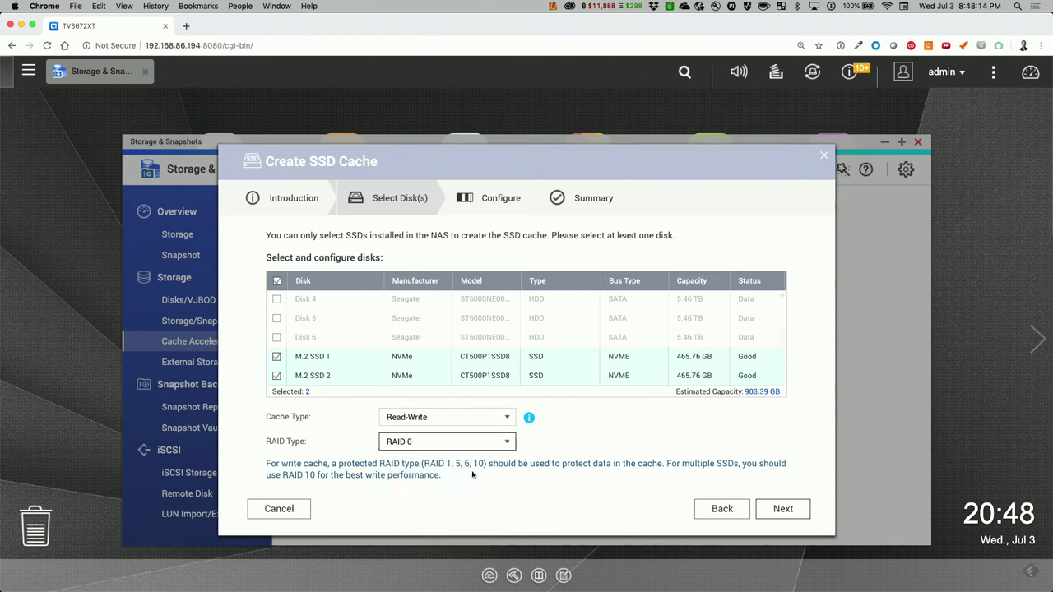
{"action": "left_click", "coordinate": [497, 441]}
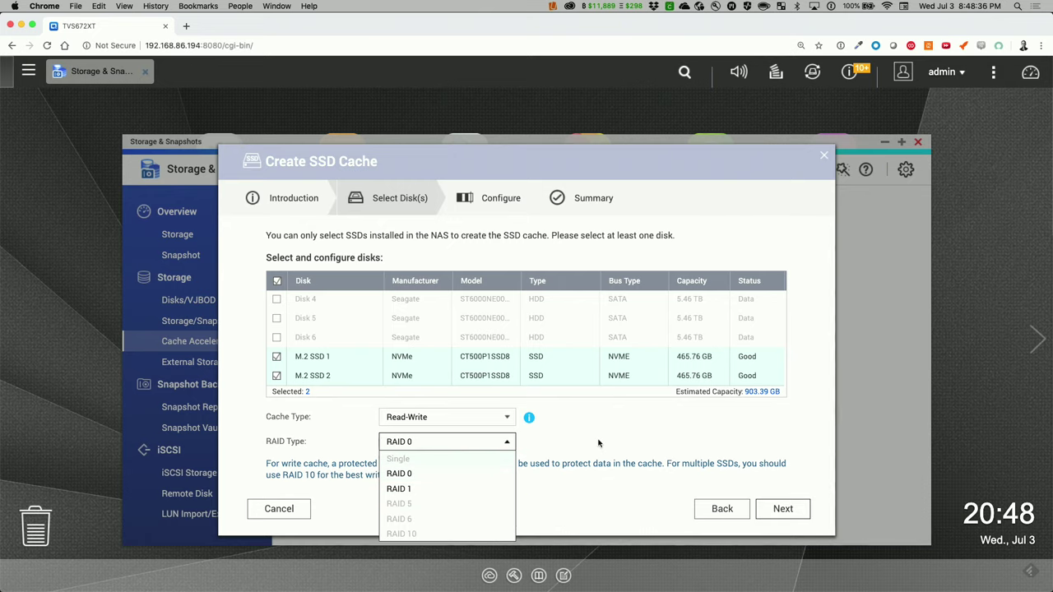
{"action": "left_click", "coordinate": [548, 451]}
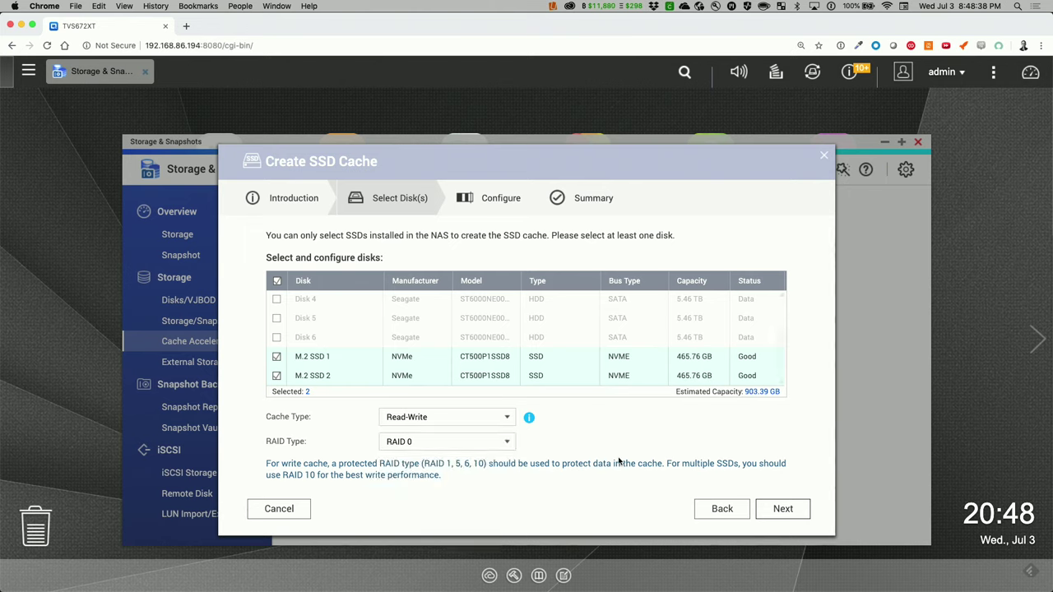
{"action": "left_click", "coordinate": [530, 418]}
Accept the RAID 0 data-loss warning by entering the admin password and agreeing
{"action": "left_click", "coordinate": [783, 508]}
{"action": "key", "text": "super+v"}
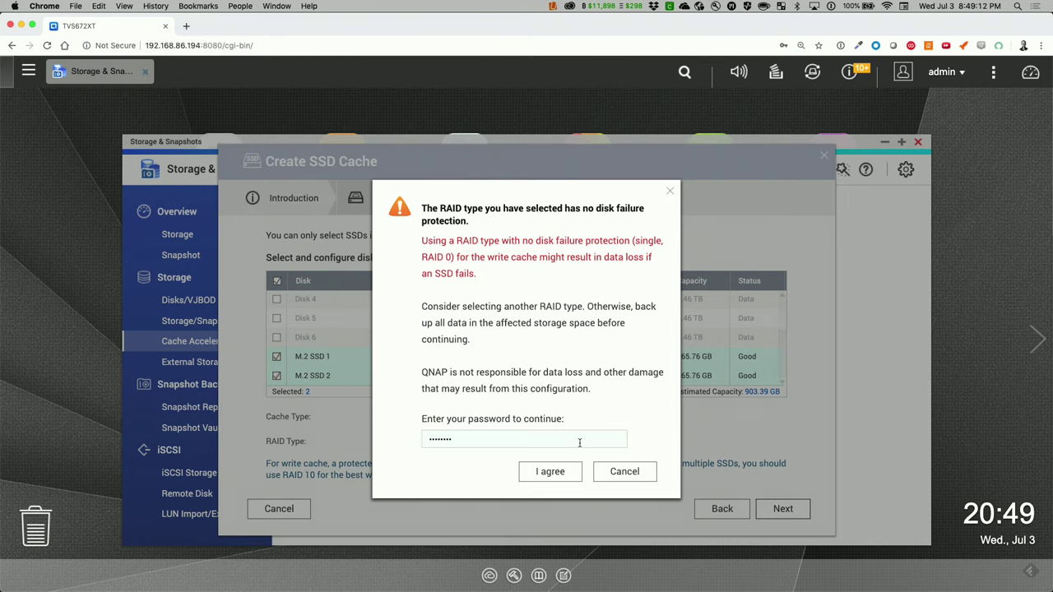
{"action": "left_click", "coordinate": [560, 479]}
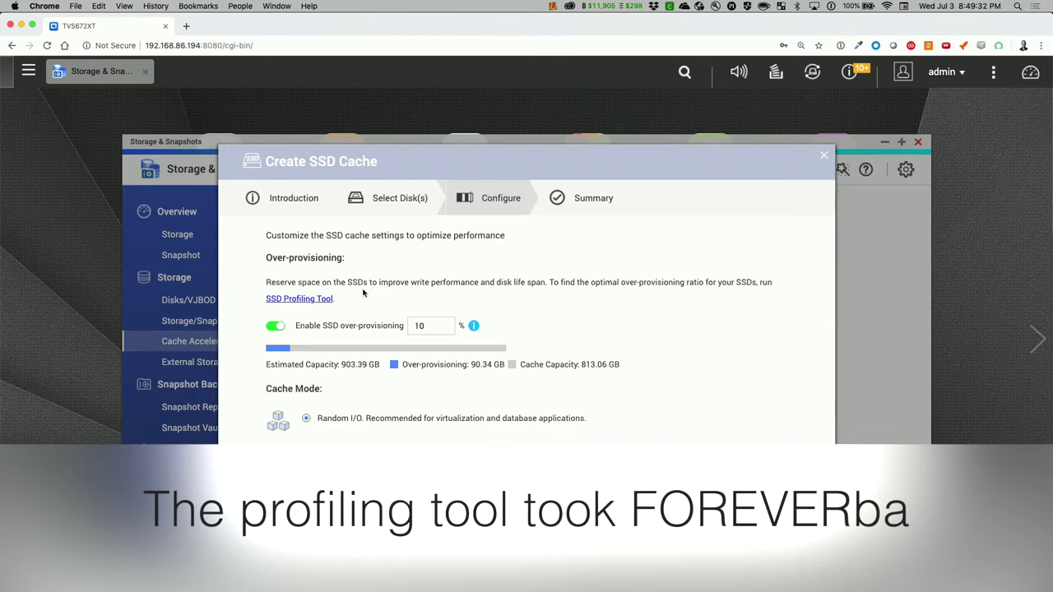
Open the SSD Profiling Tool link and view QNAP's SSD Extra Over-provisioning page
{"action": "left_click", "coordinate": [326, 301]}
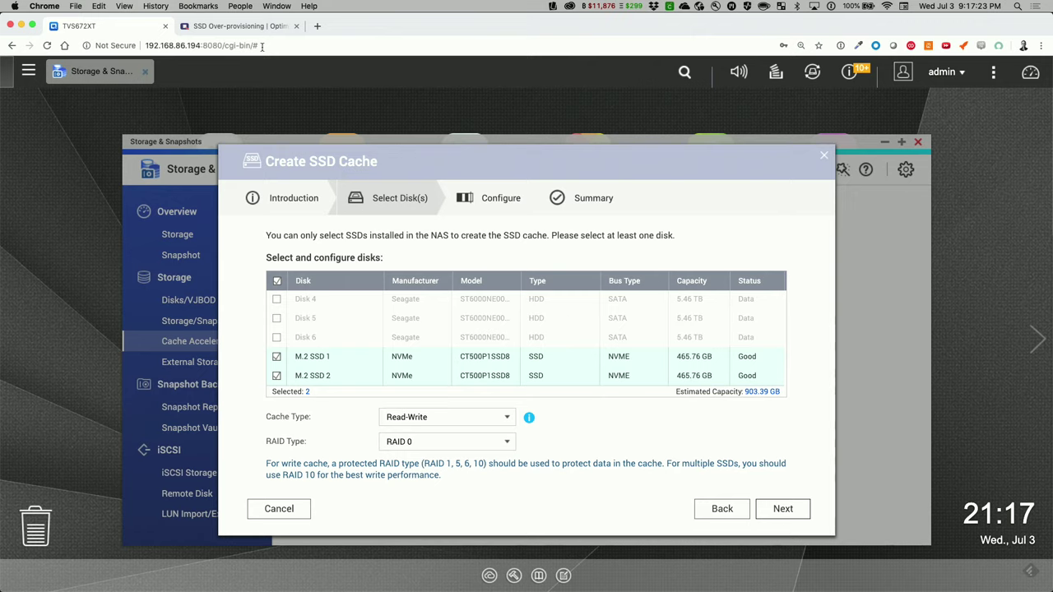
{"action": "left_click", "coordinate": [235, 28]}
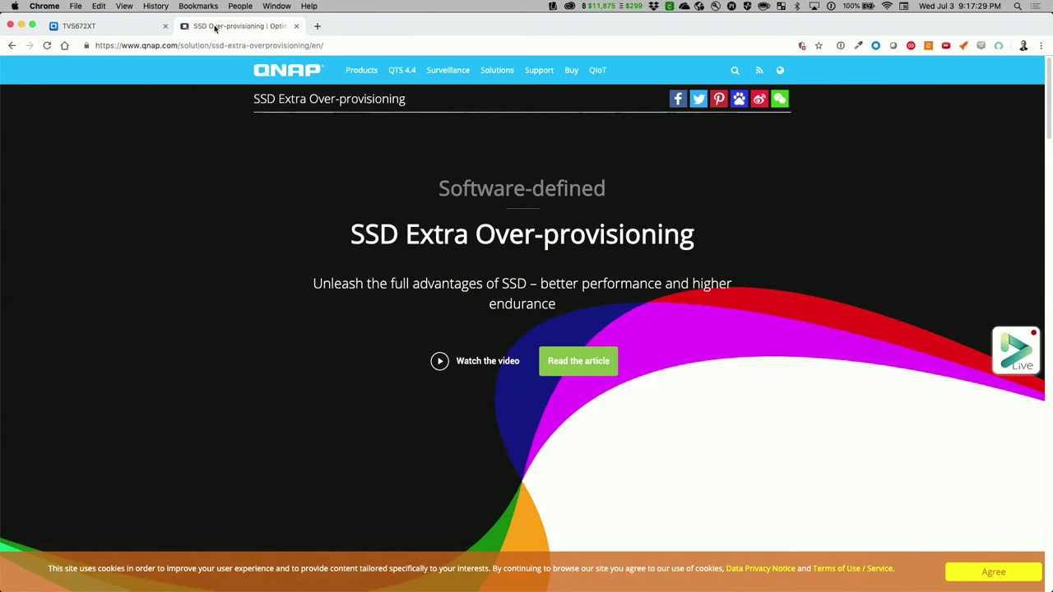
Switch back to the TVS672XT tab showing the Create SSD Cache wizard
{"action": "left_click", "coordinate": [123, 27]}
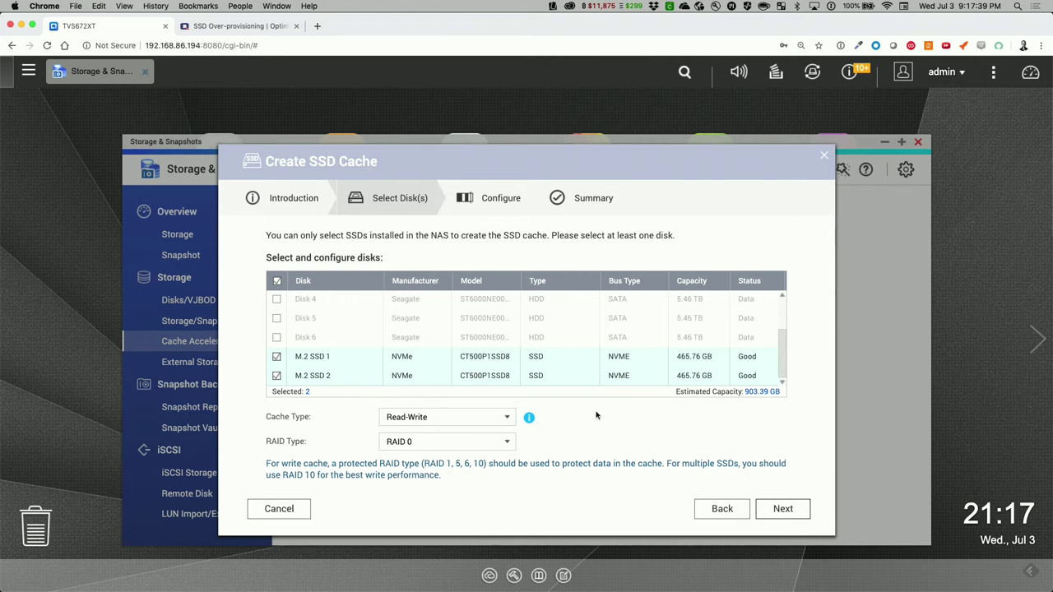
On the Configure step, enter 30% over-provisioning (271.02 GB), leaving 632.38 GB of cache
{"action": "left_click", "coordinate": [783, 510]}
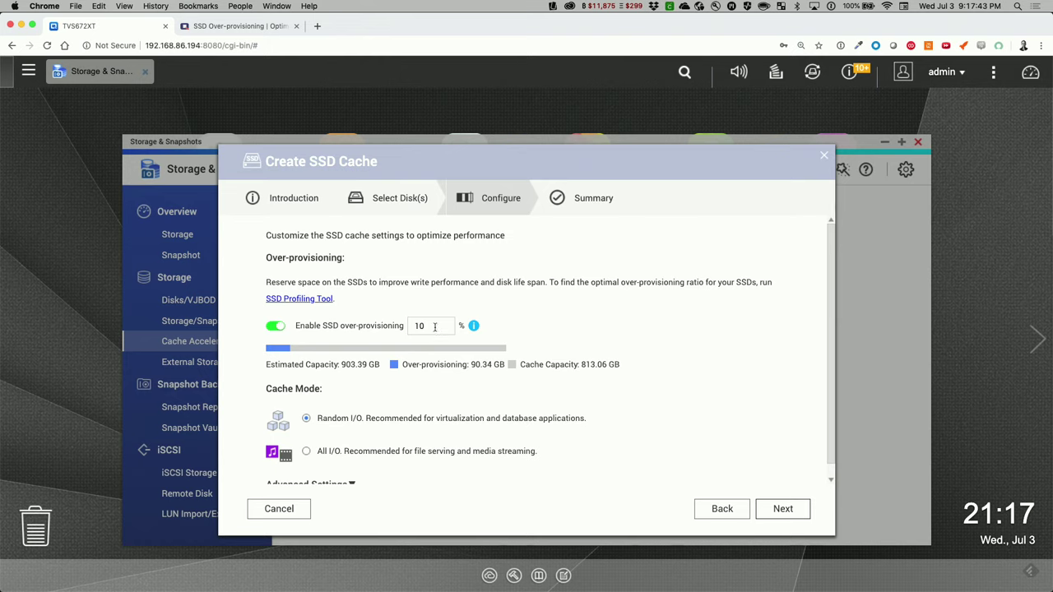
{"action": "left_click_drag", "start_coordinate": [435, 325], "coordinate": [391, 329]}
{"action": "type", "text": "30"}
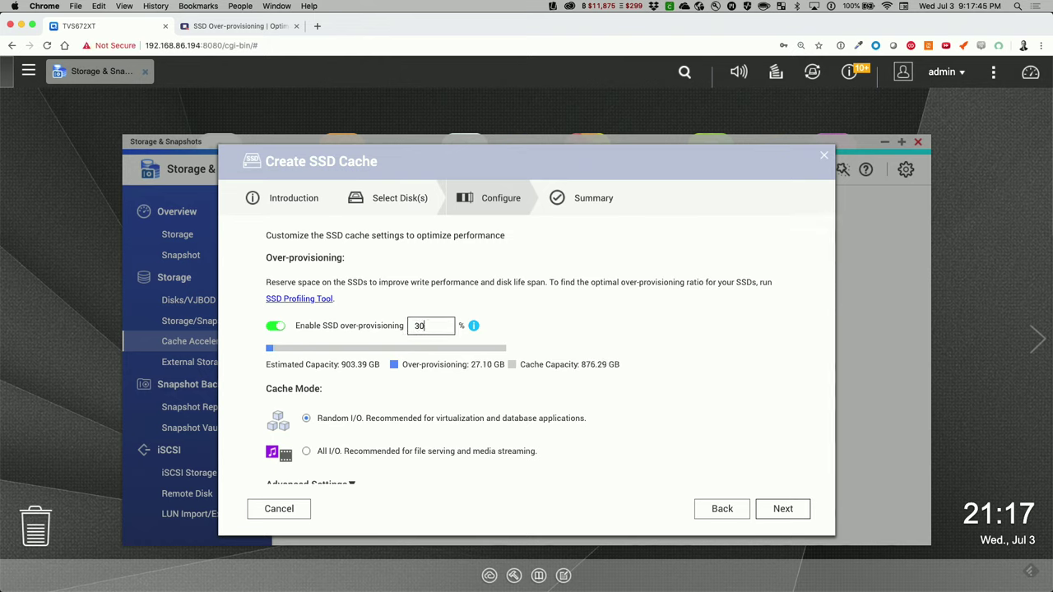
{"action": "mouse_move", "coordinate": [475, 329]}
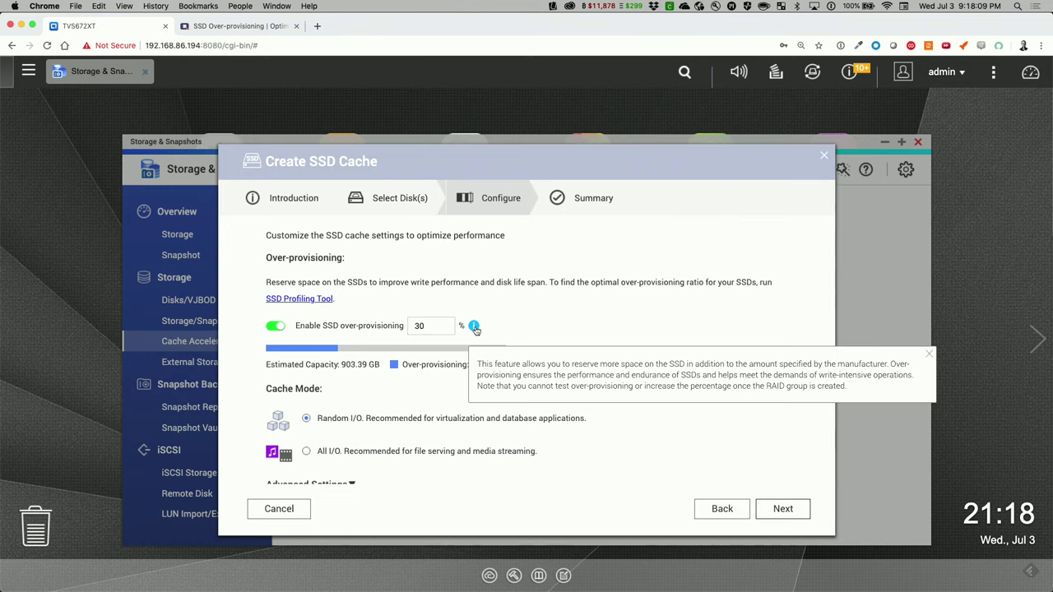
{"action": "left_click", "coordinate": [930, 356]}
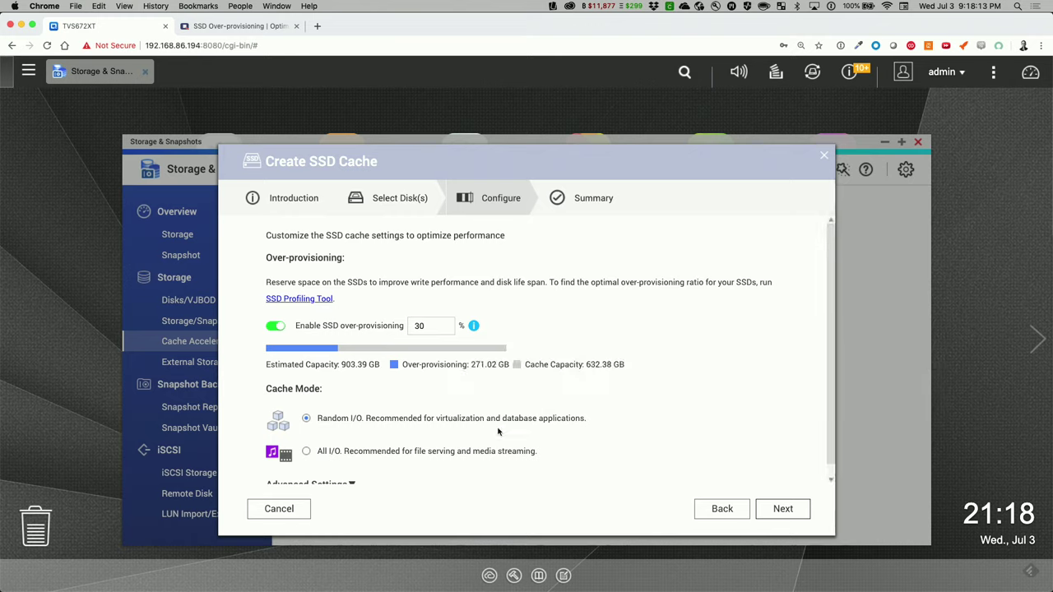
Choose All I/O cache mode and review the Least recently used replacement policy under Advanced Settings
{"action": "left_click", "coordinate": [307, 452]}
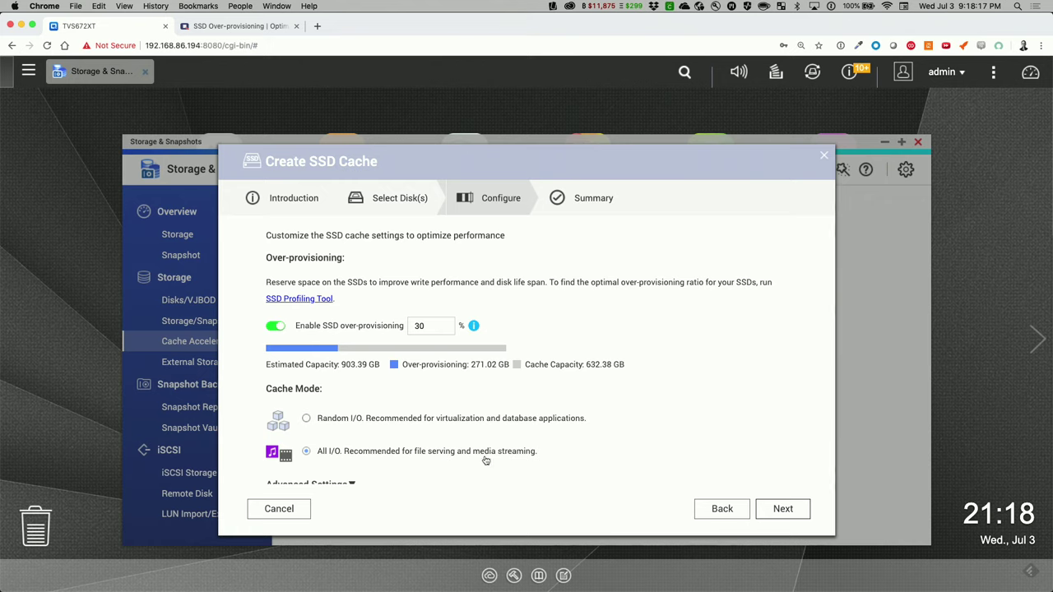
{"action": "scroll", "coordinate": [701, 400], "scroll_direction": "down", "scroll_amount": 1}
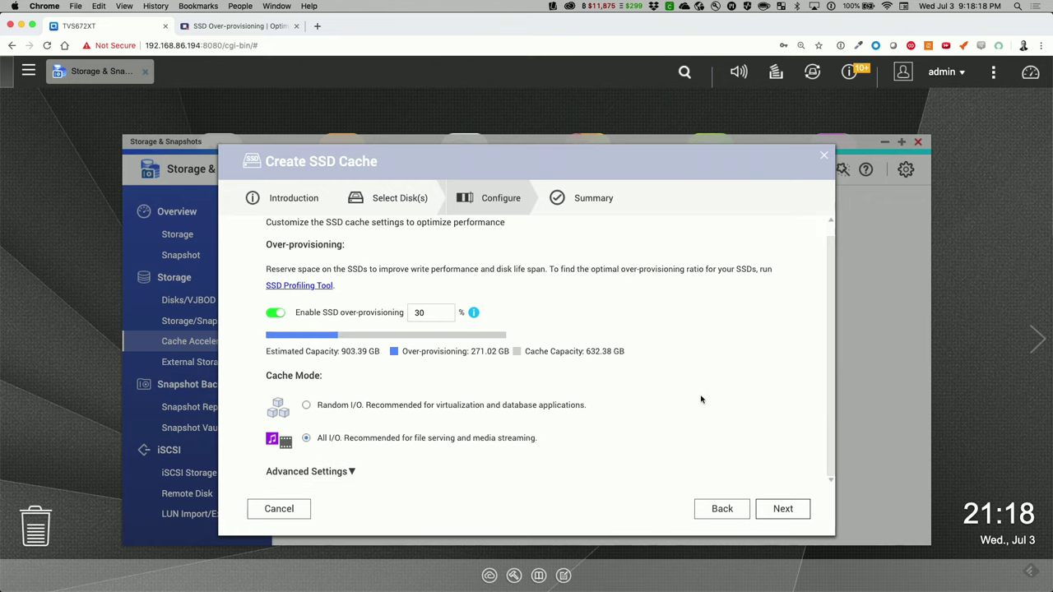
{"action": "left_click", "coordinate": [352, 472]}
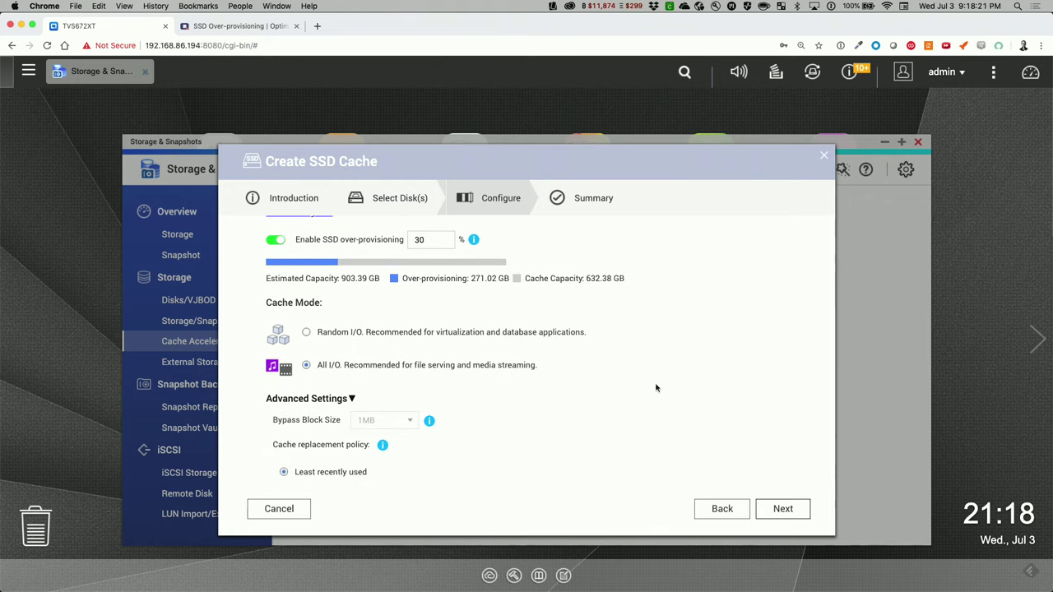
{"action": "scroll", "coordinate": [656, 388], "scroll_direction": "down", "scroll_amount": 2}
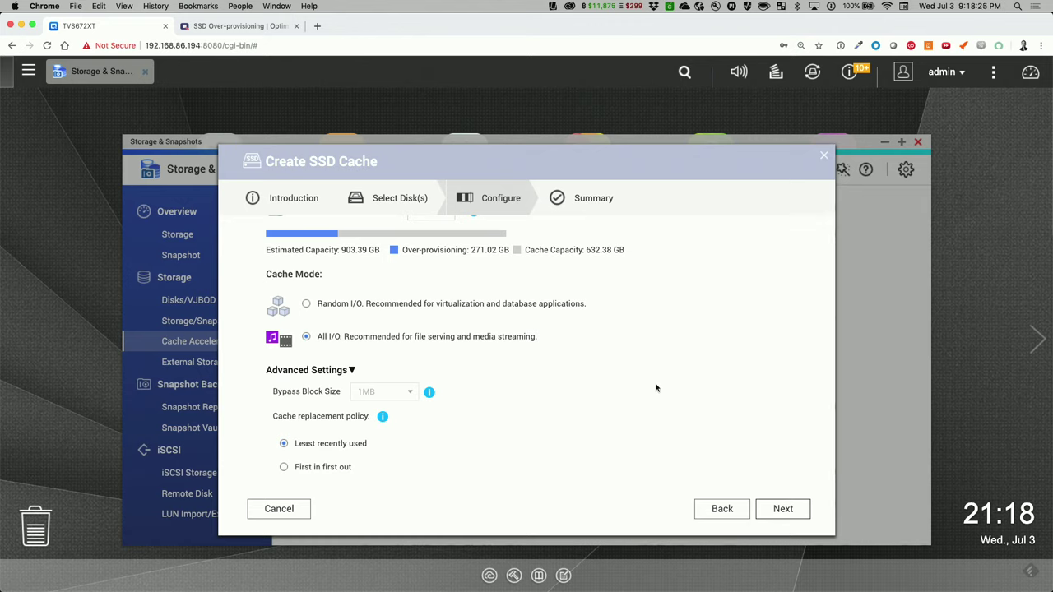
{"action": "scroll", "coordinate": [536, 444], "scroll_direction": "up", "scroll_amount": 5}
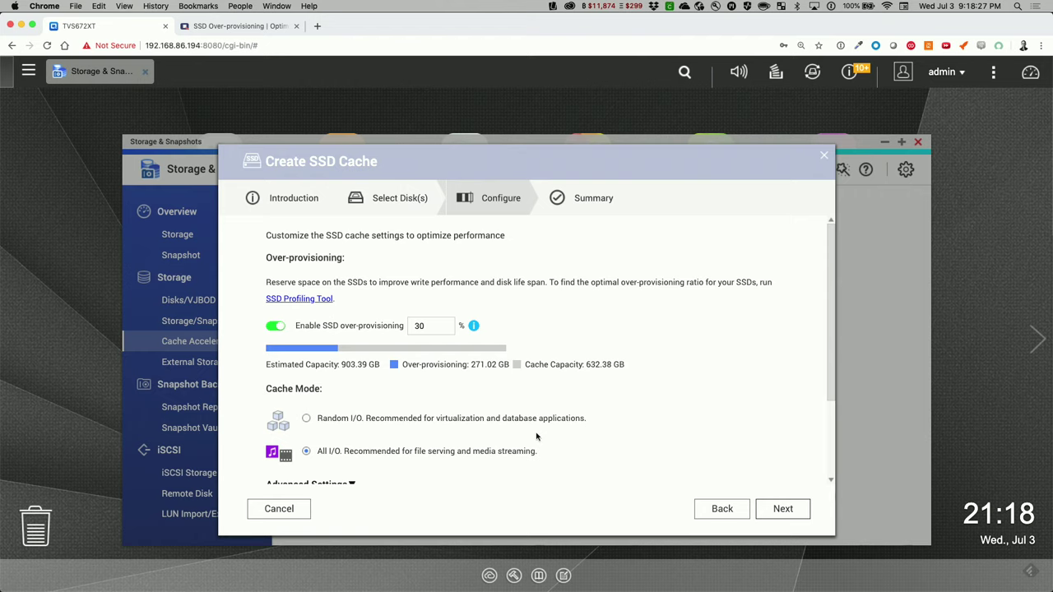
{"action": "scroll", "coordinate": [536, 436], "scroll_direction": "down", "scroll_amount": 2}
{"action": "scroll", "coordinate": [537, 436], "scroll_direction": "up", "scroll_amount": 2}
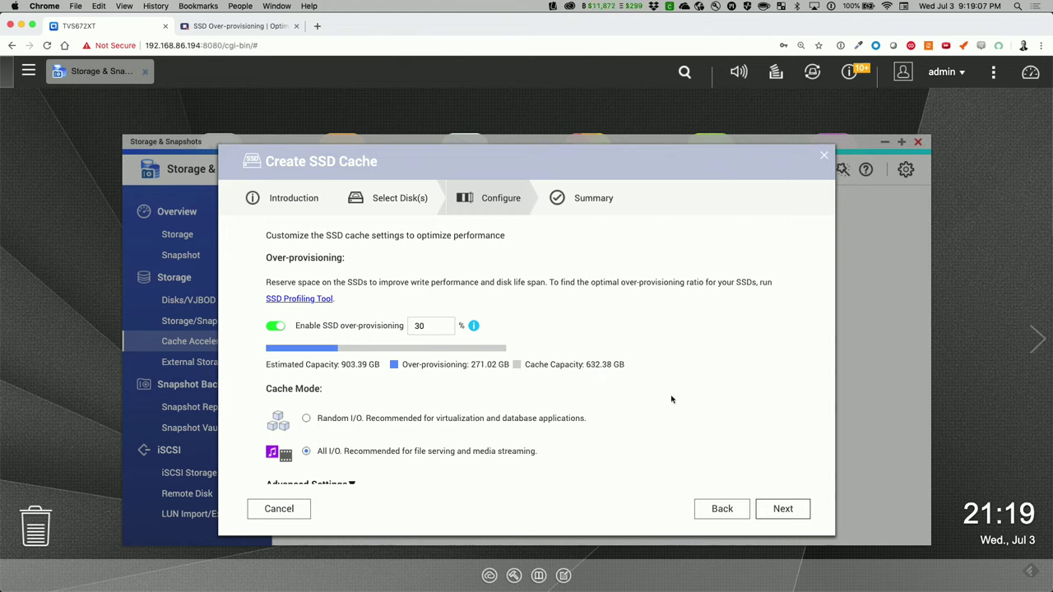
Keep 672XT-Volume selected for caching and proceed to the Summary page
{"action": "left_click", "coordinate": [793, 510]}
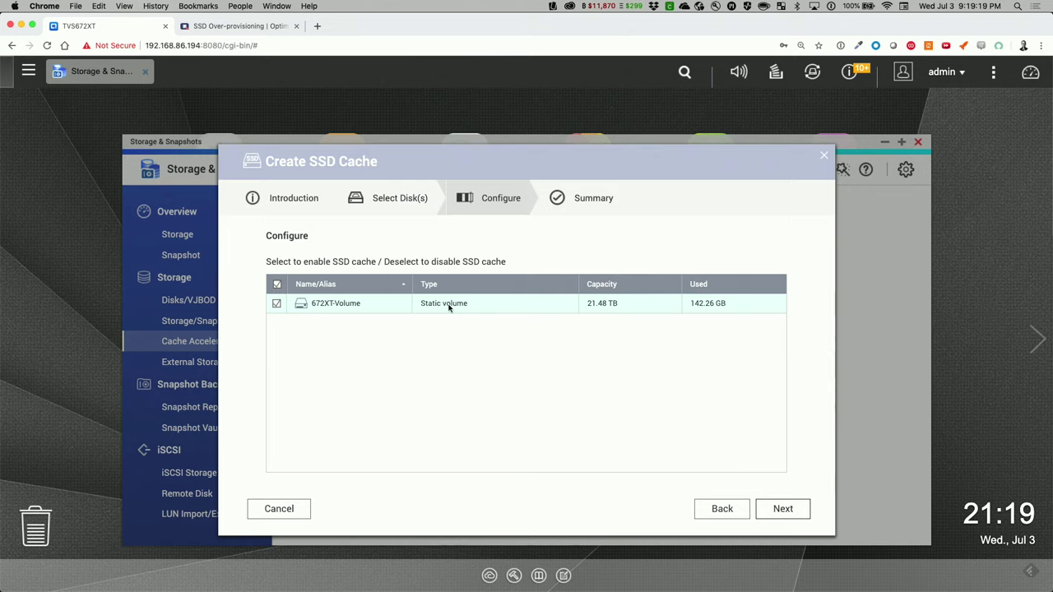
{"action": "left_click", "coordinate": [782, 509]}
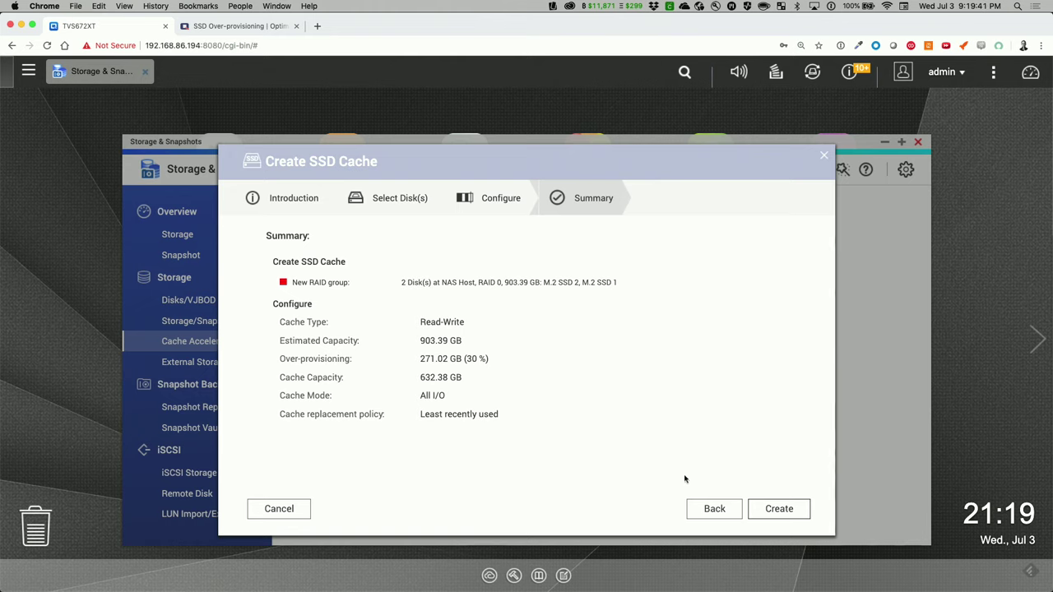
Accept the SSD erase warning and build the Read-Write, All I/O SSD cache
{"action": "left_click", "coordinate": [797, 518]}
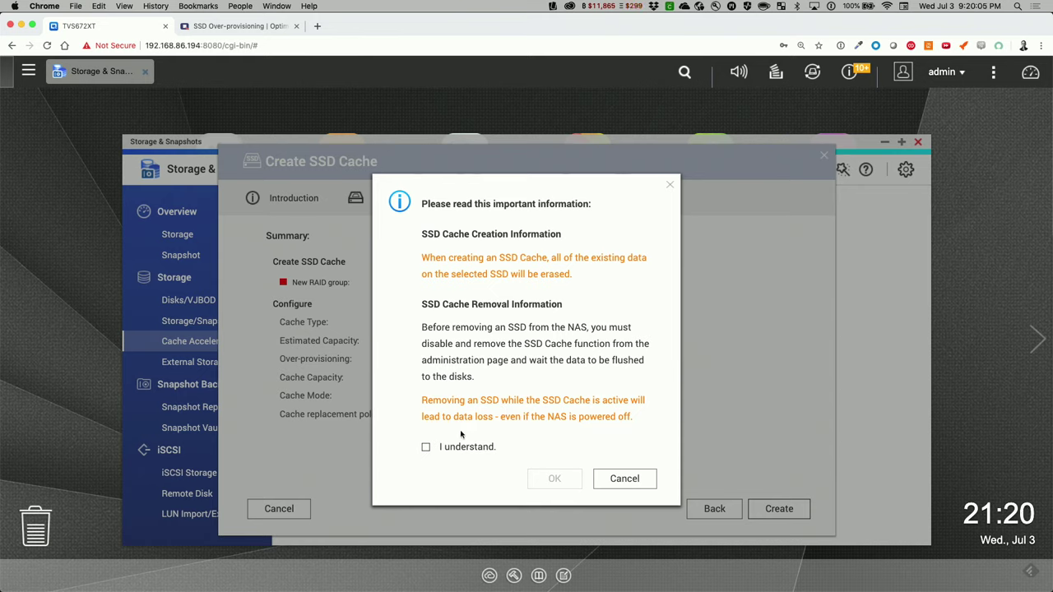
{"action": "left_click", "coordinate": [425, 447]}
{"action": "left_click", "coordinate": [553, 479]}
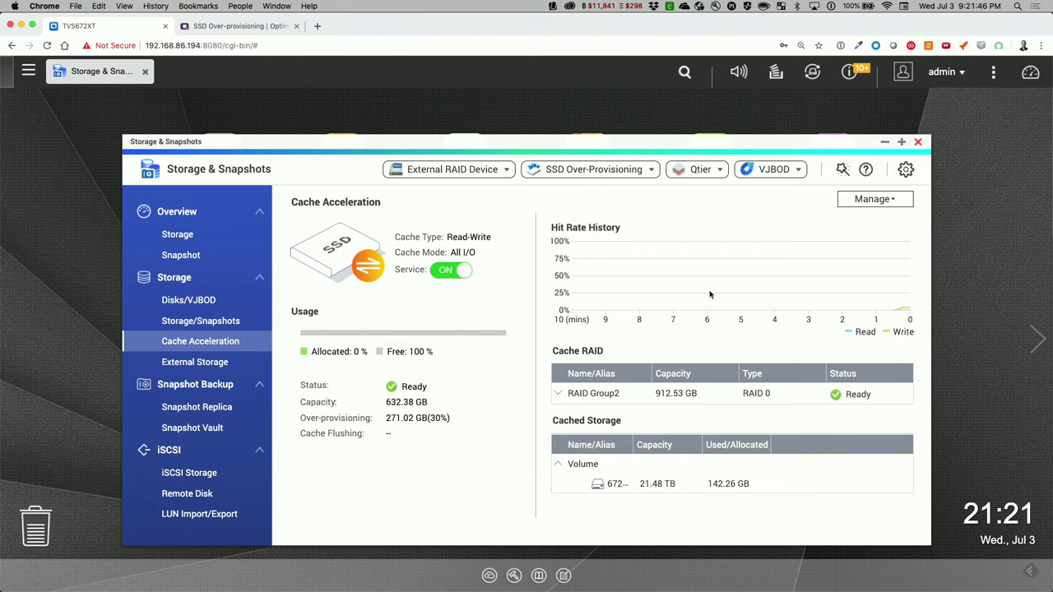
Close Storage & Snapshots and the license notice, switch to Finder, and turn Wi-Fi off
{"action": "left_click", "coordinate": [919, 144]}
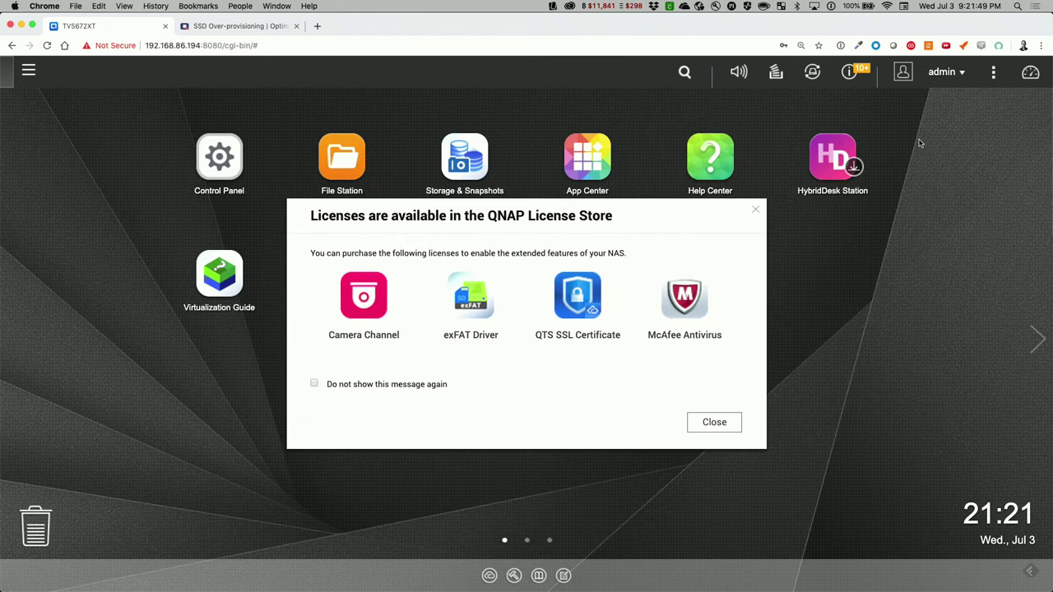
{"action": "left_click", "coordinate": [757, 210]}
{"action": "key", "text": "super+Tab"}
{"action": "key", "text": "super+Tab"}
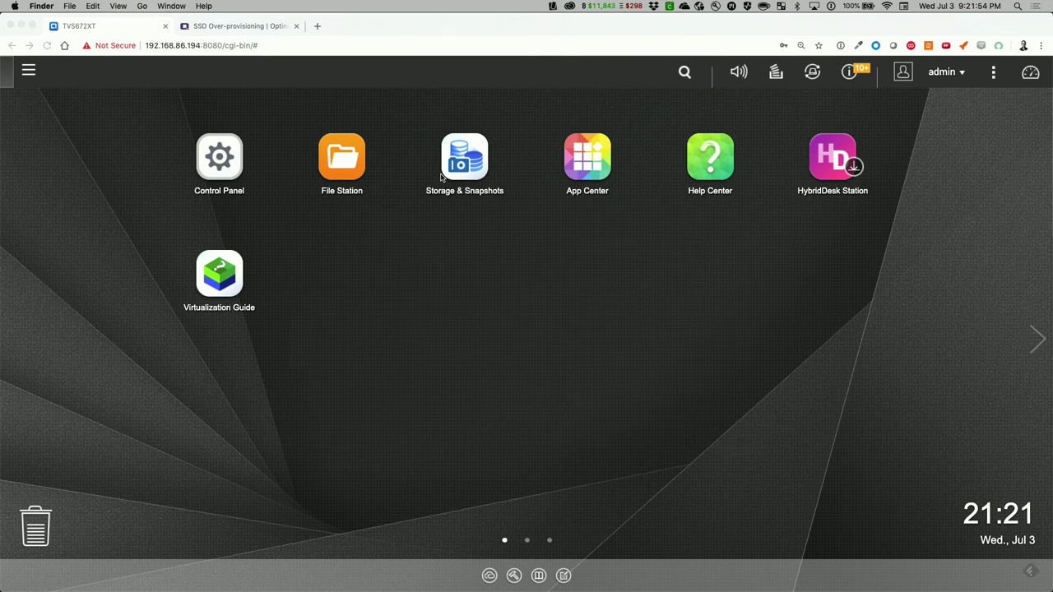
{"action": "key", "text": "super+Tab"}
{"action": "left_click", "coordinate": [887, 5]}
{"action": "left_click", "coordinate": [900, 30]}
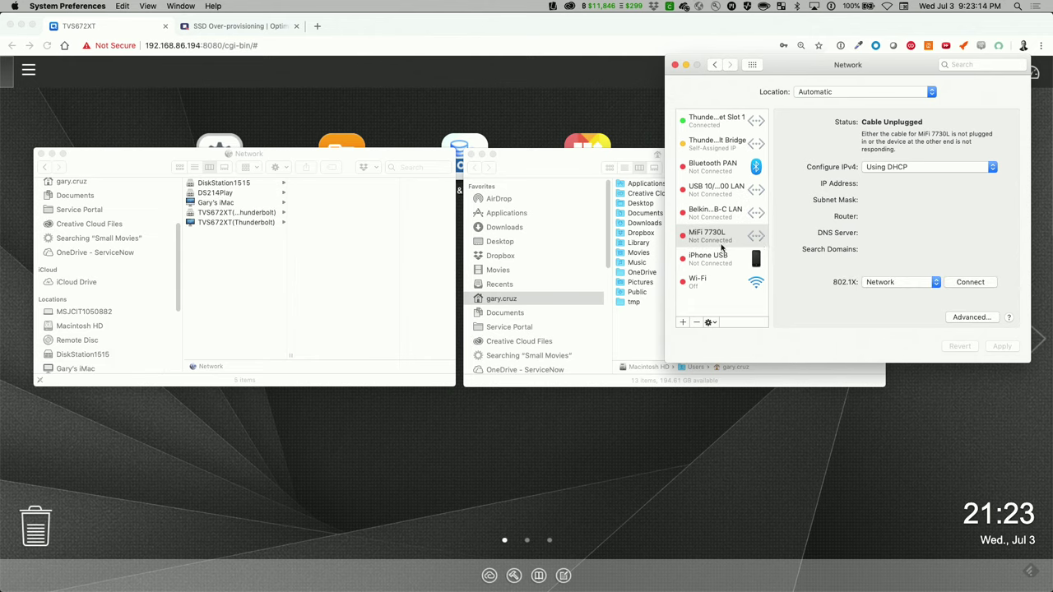
Connect to TVS672XT over Thunderbolt Slot 1 and delete the desk .mov from the Desktop
{"action": "left_click", "coordinate": [715, 125]}
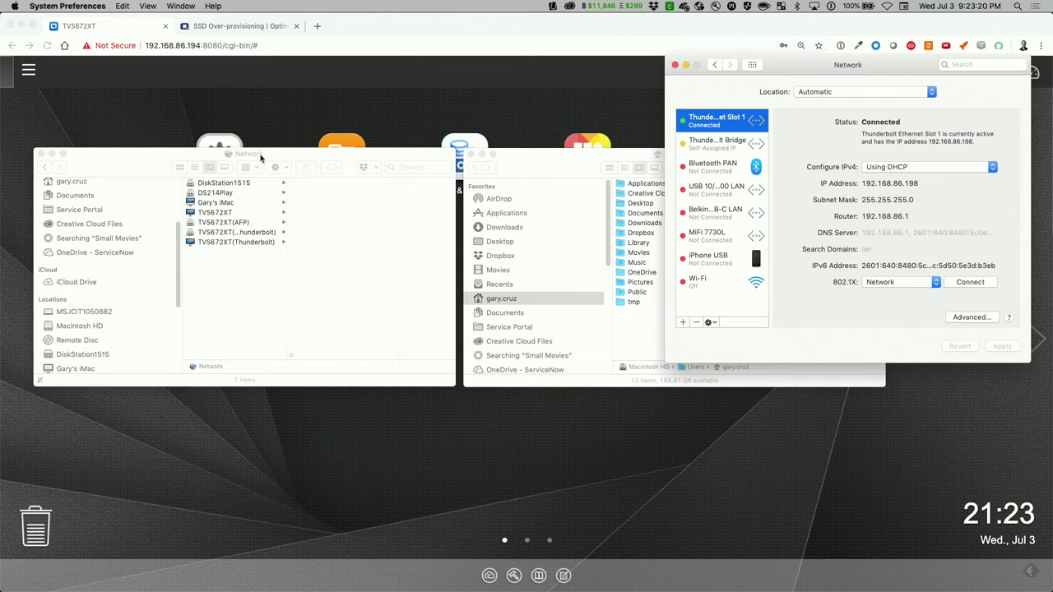
{"action": "left_click", "coordinate": [237, 232]}
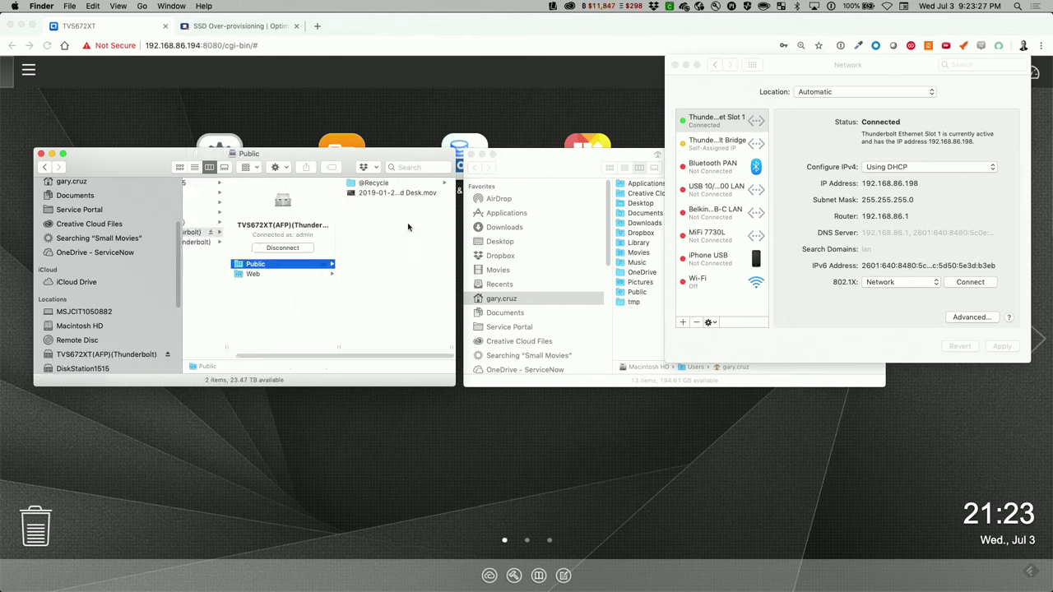
{"action": "left_click", "coordinate": [585, 168]}
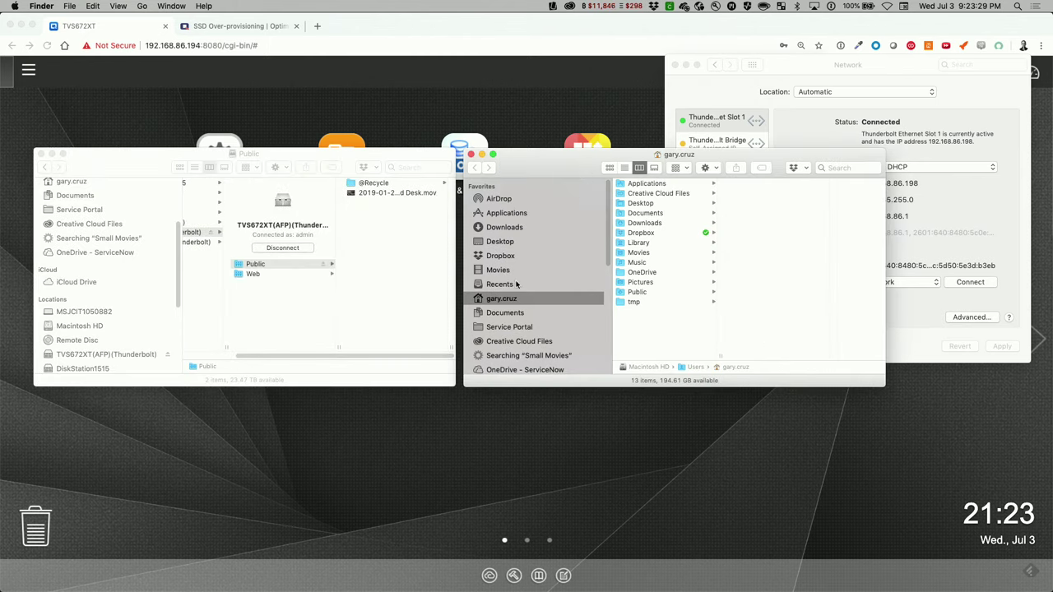
{"action": "left_click", "coordinate": [520, 243]}
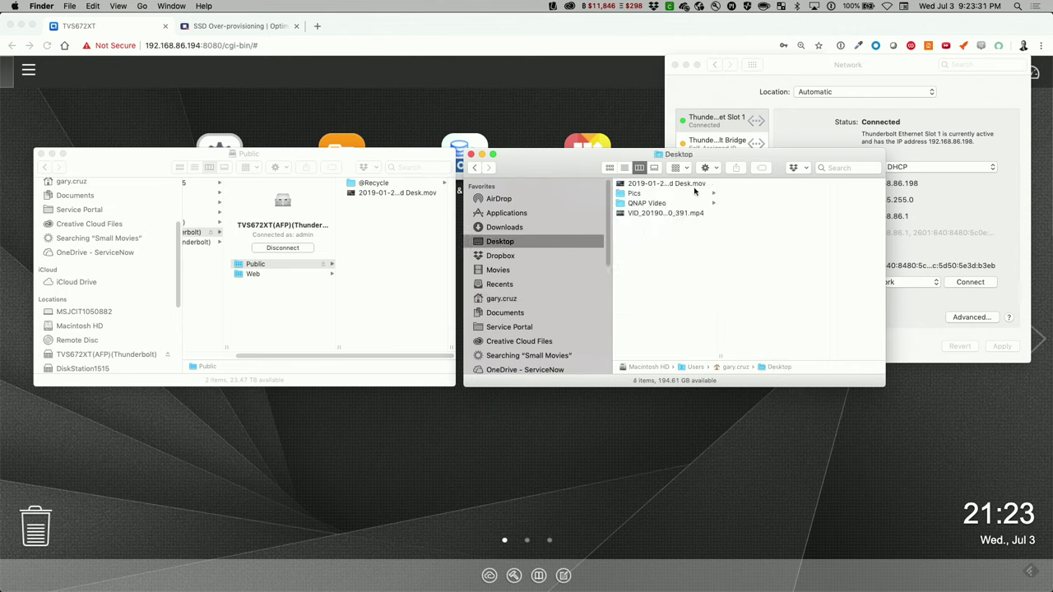
{"action": "left_click", "coordinate": [685, 183]}
{"action": "key", "text": "super+BackSpace"}
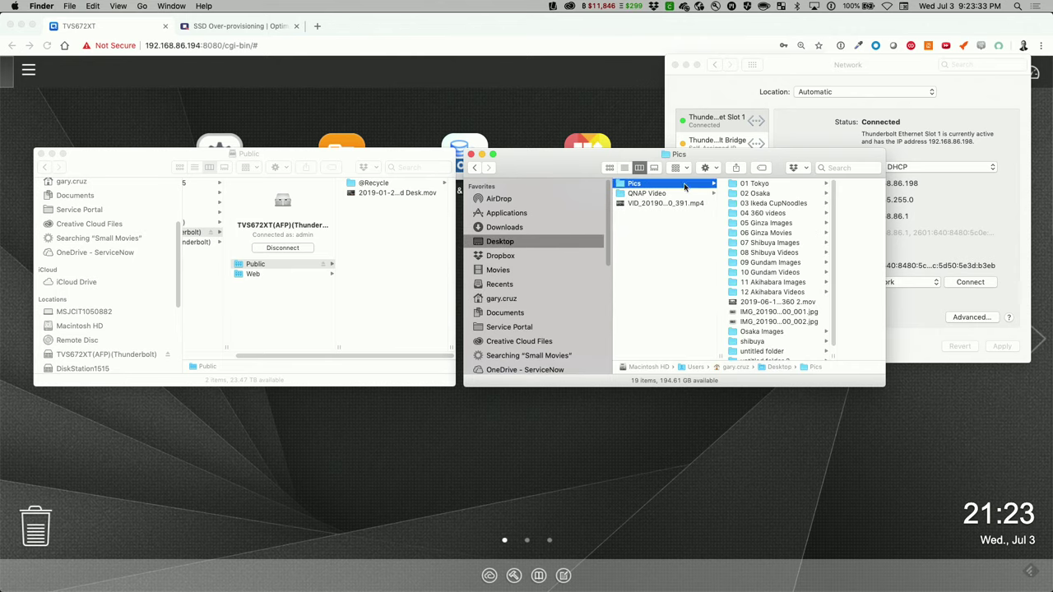
Empty the Trash from the Dock to free disk space permanently
{"action": "mouse_move", "coordinate": [3, 299]}
{"action": "right_click", "coordinate": [11, 560]}
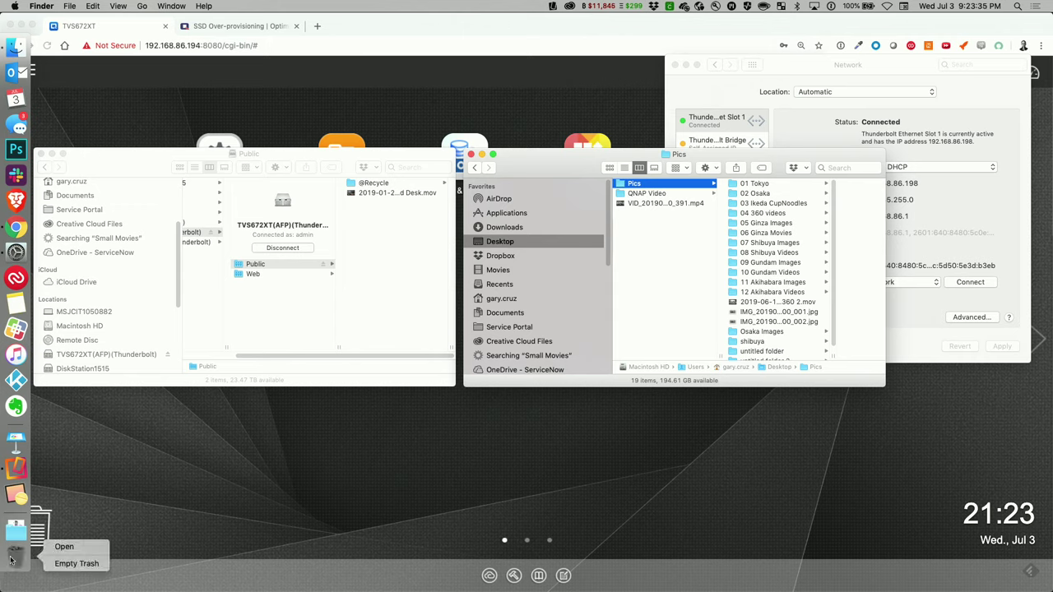
{"action": "left_click", "coordinate": [60, 564]}
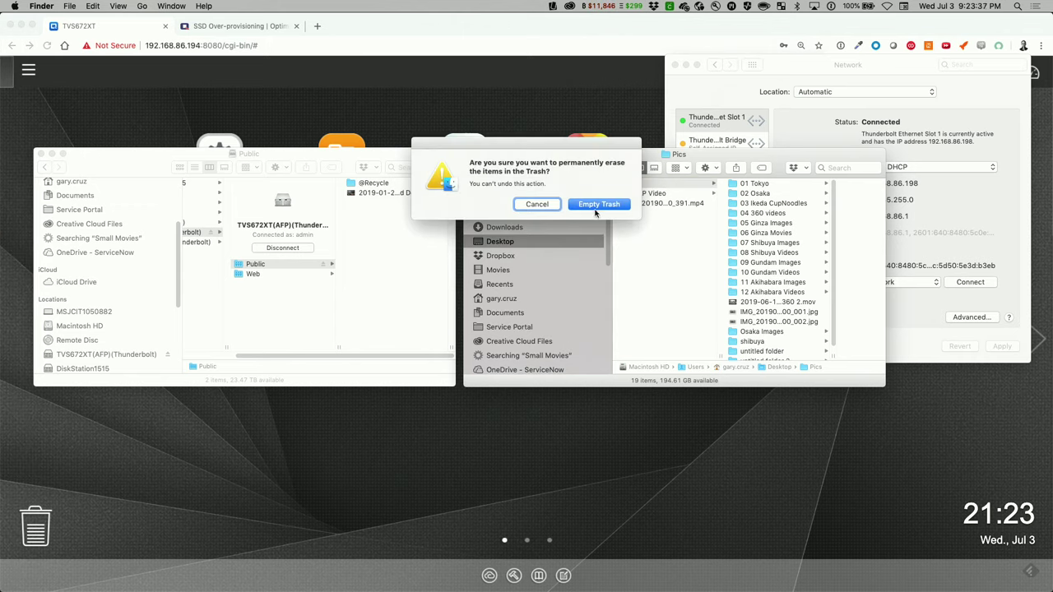
{"action": "left_click", "coordinate": [598, 205]}
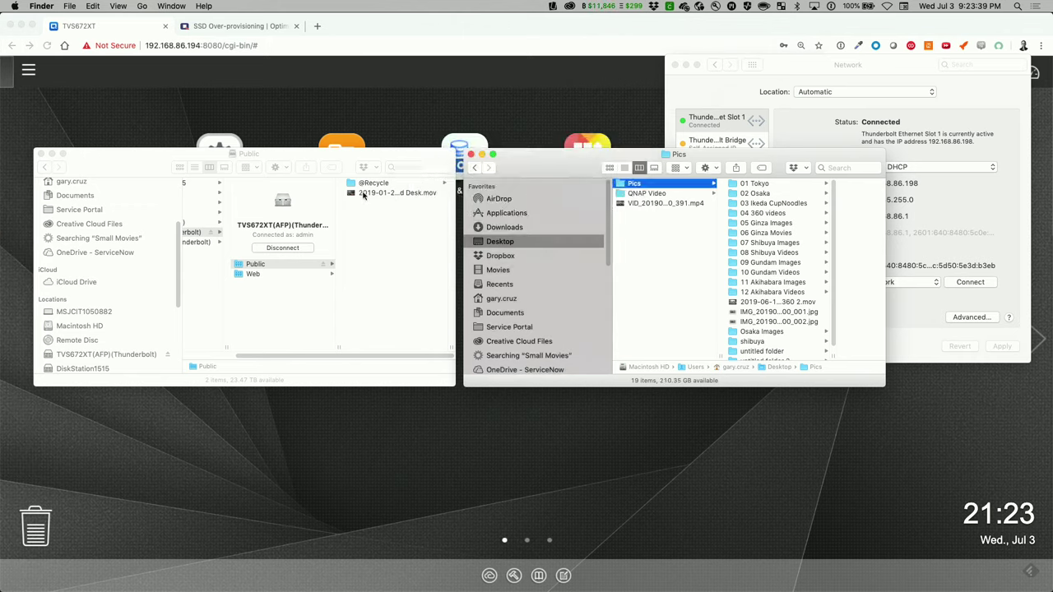
Select 2019-01-21 Flexispot Sit Stand Desk.mov in the NAS Public window
{"action": "left_click", "coordinate": [393, 219]}
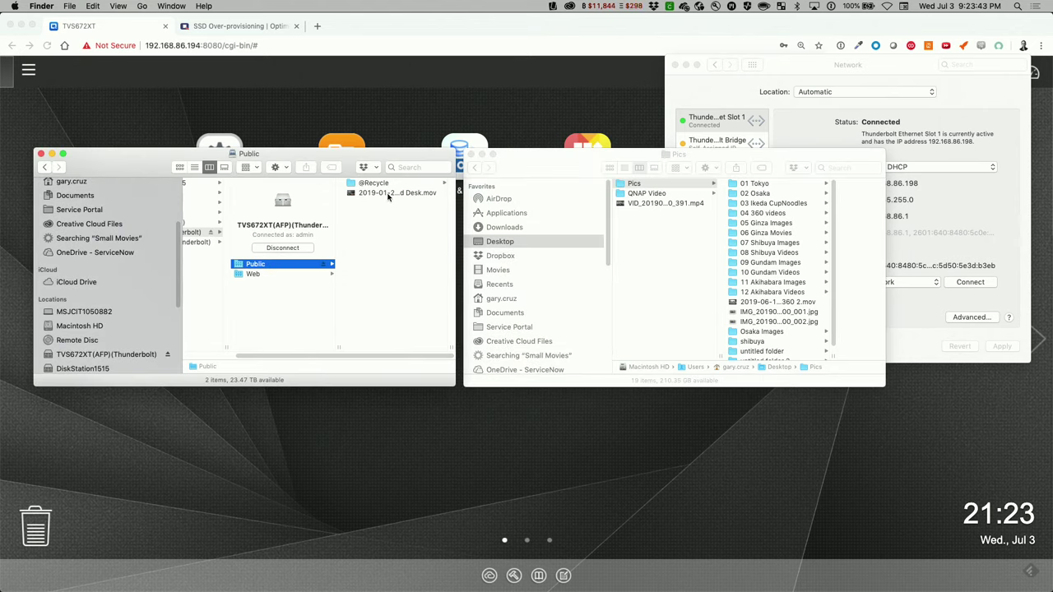
{"action": "left_click", "coordinate": [372, 196]}
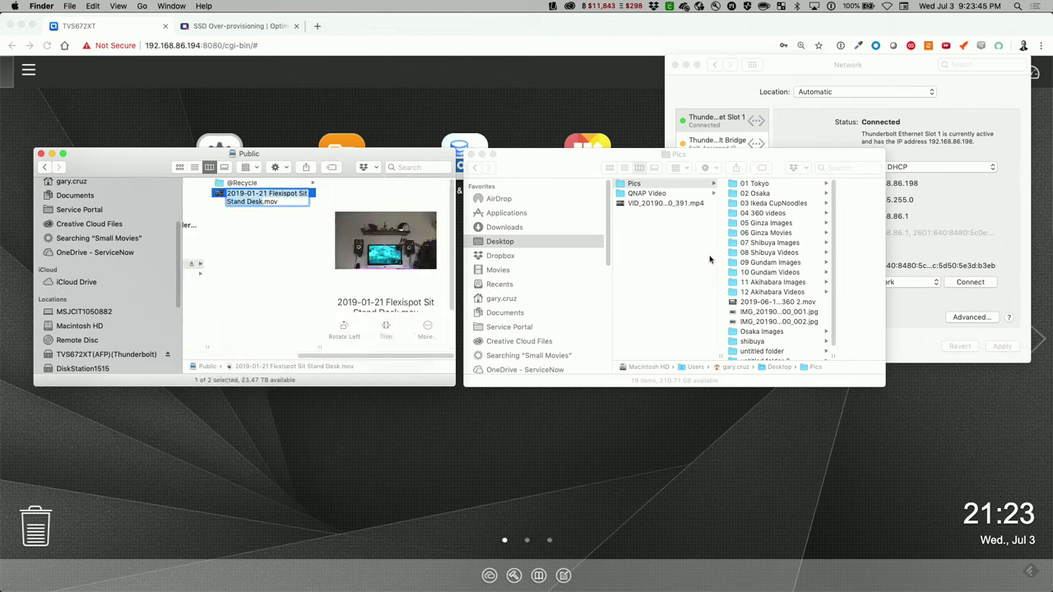
{"action": "left_click", "coordinate": [236, 222]}
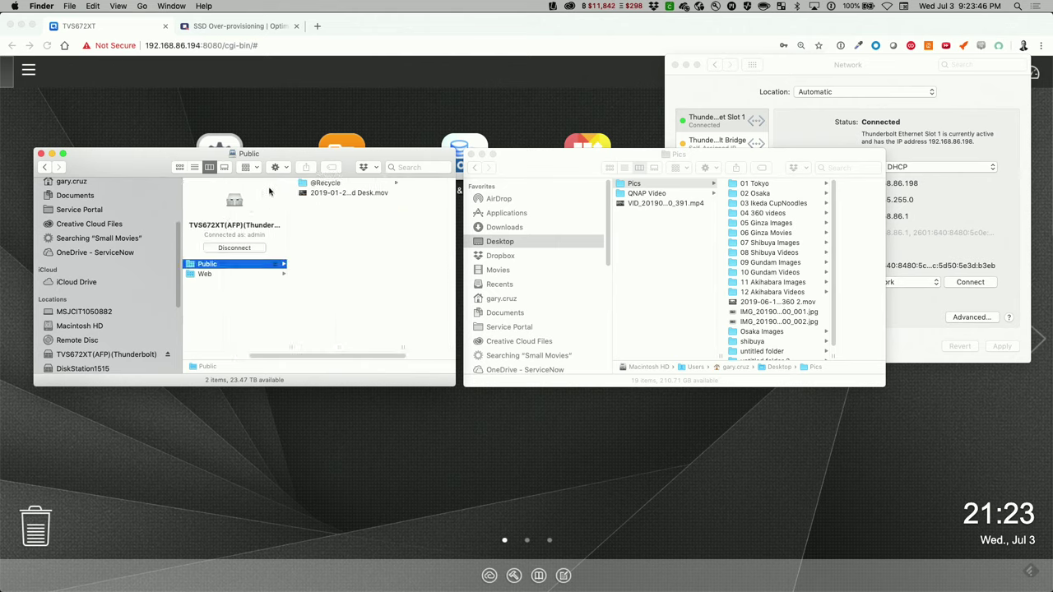
{"action": "left_click", "coordinate": [357, 196]}
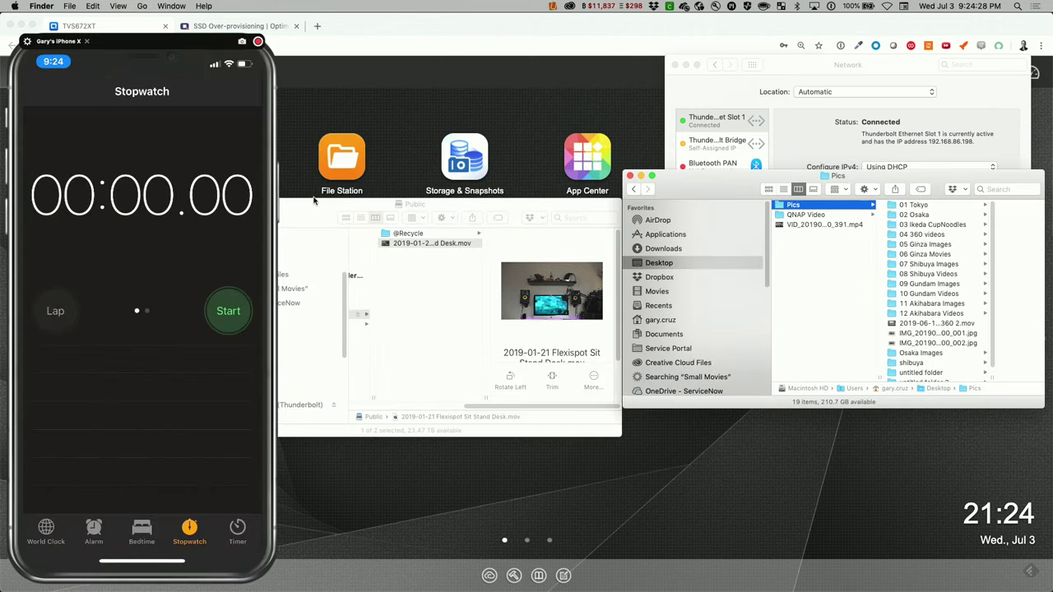
Move the NAS Public window right and make it taller
{"action": "left_click", "coordinate": [339, 214]}
{"action": "left_click_drag", "start_coordinate": [339, 214], "coordinate": [436, 214]}
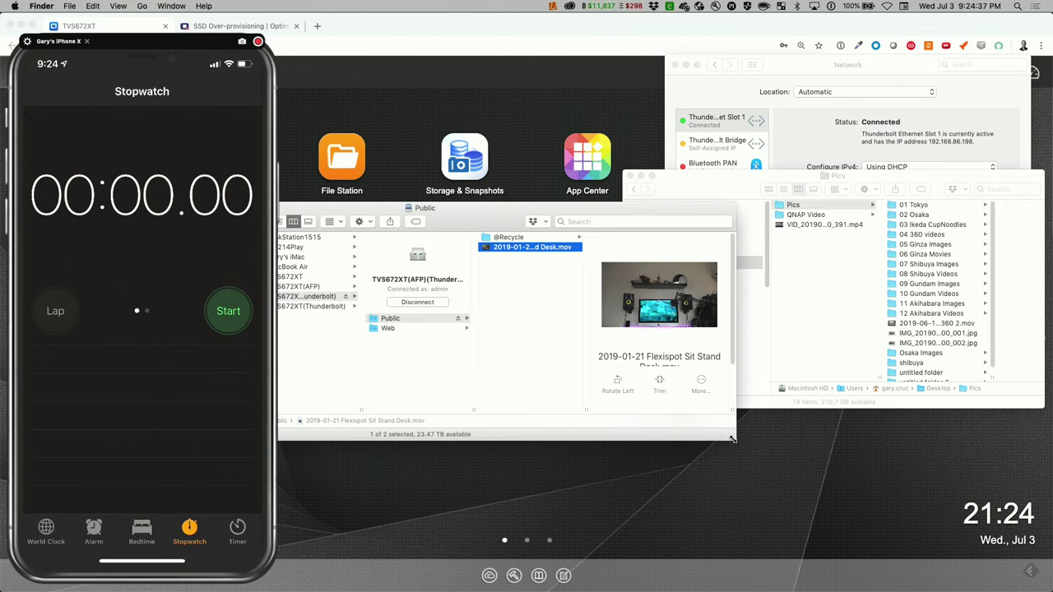
{"action": "left_click_drag", "start_coordinate": [734, 440], "coordinate": [736, 507]}
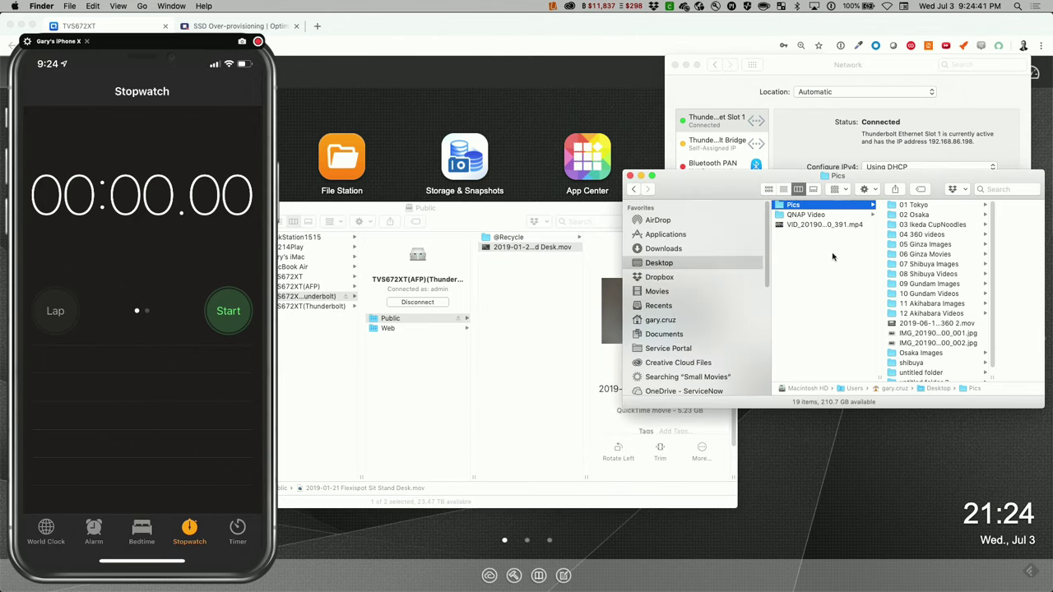
Trash the old Desktop copy and re-copy the 5.23 GB desk movie, timed at 00:06.19
{"action": "left_click", "coordinate": [833, 258]}
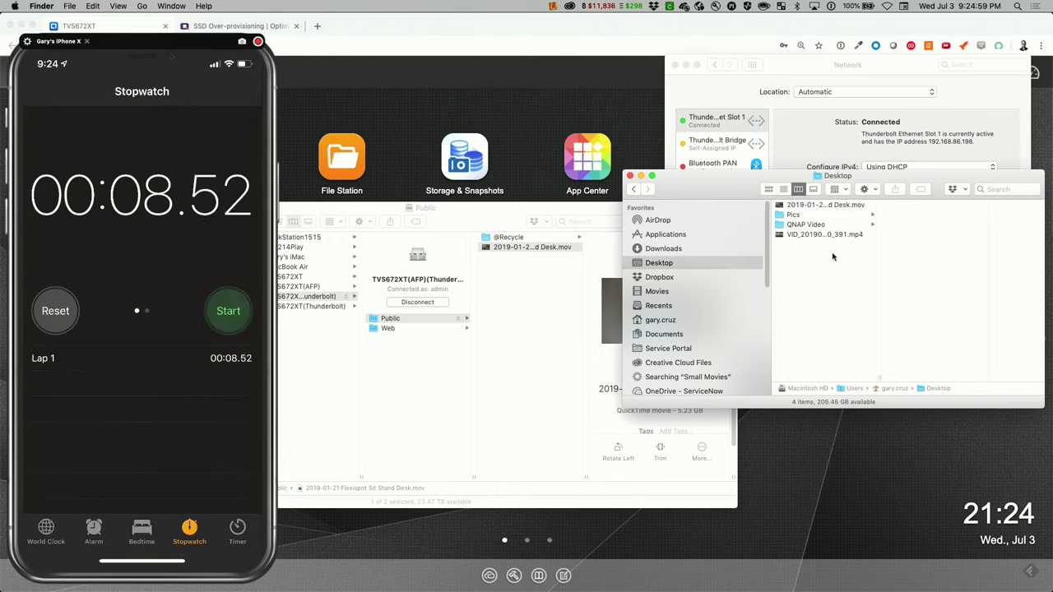
{"action": "left_click", "coordinate": [852, 208]}
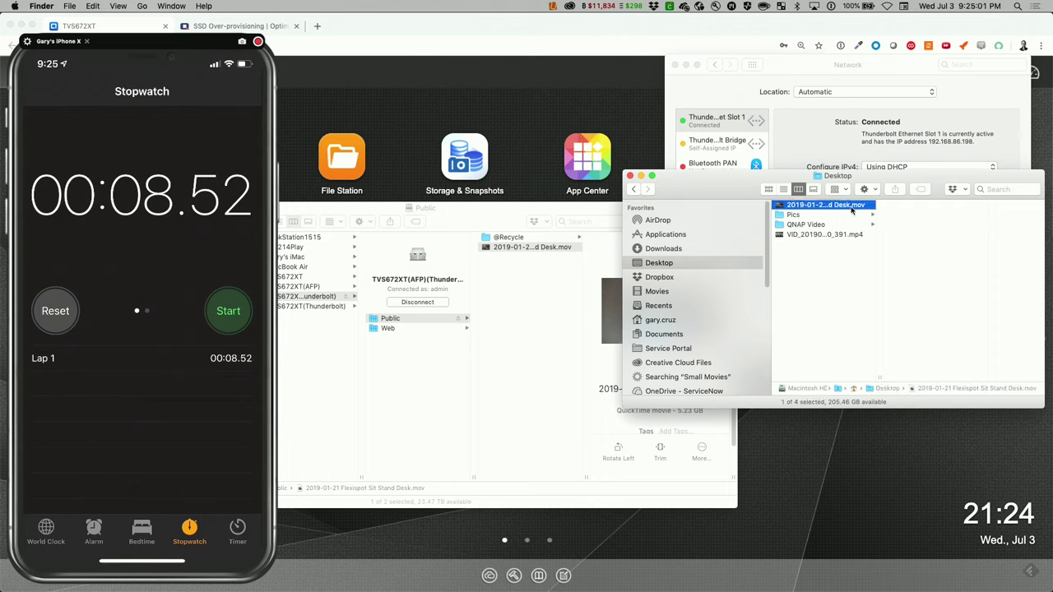
{"action": "key", "text": "Down"}
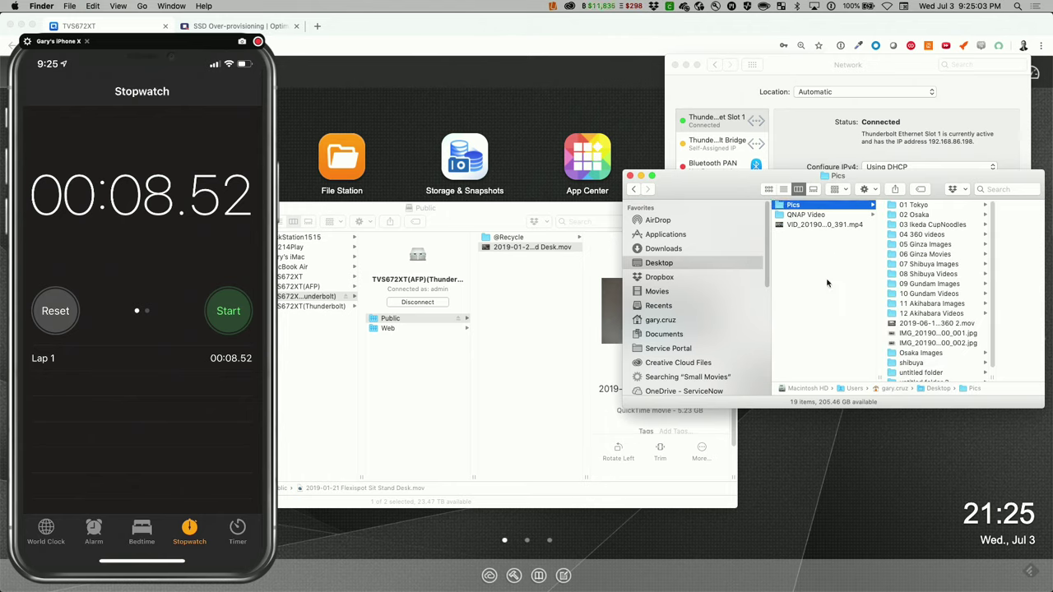
{"action": "left_click", "coordinate": [513, 268]}
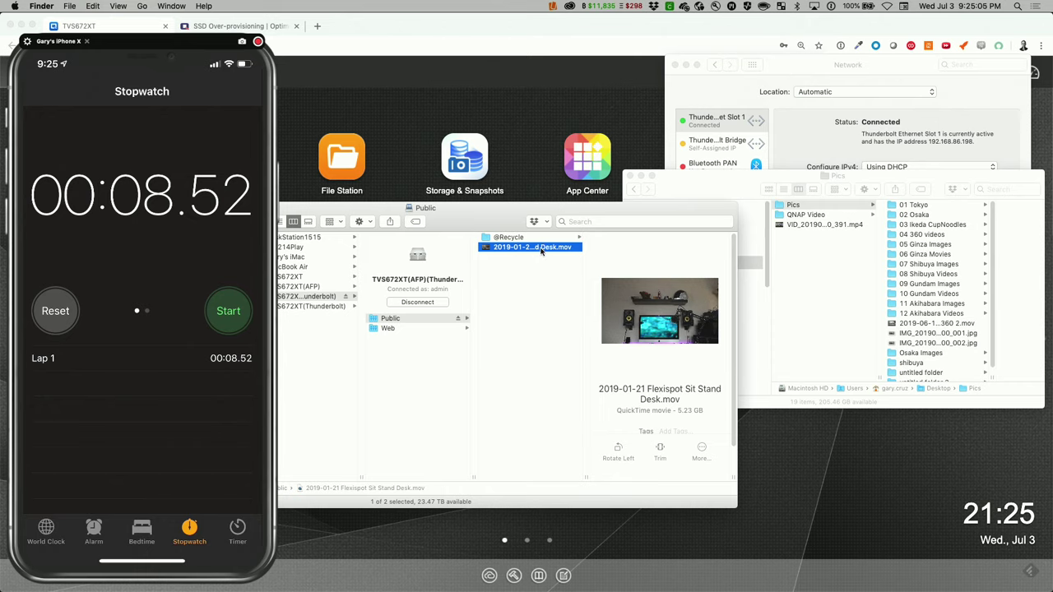
{"action": "left_click", "coordinate": [795, 328]}
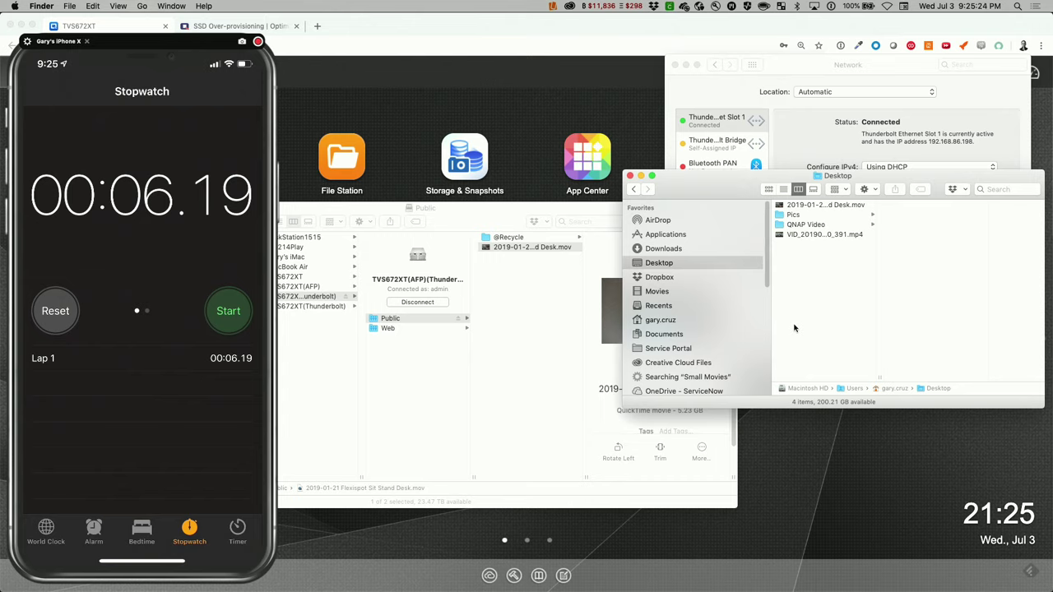
{"action": "left_click", "coordinate": [833, 207]}
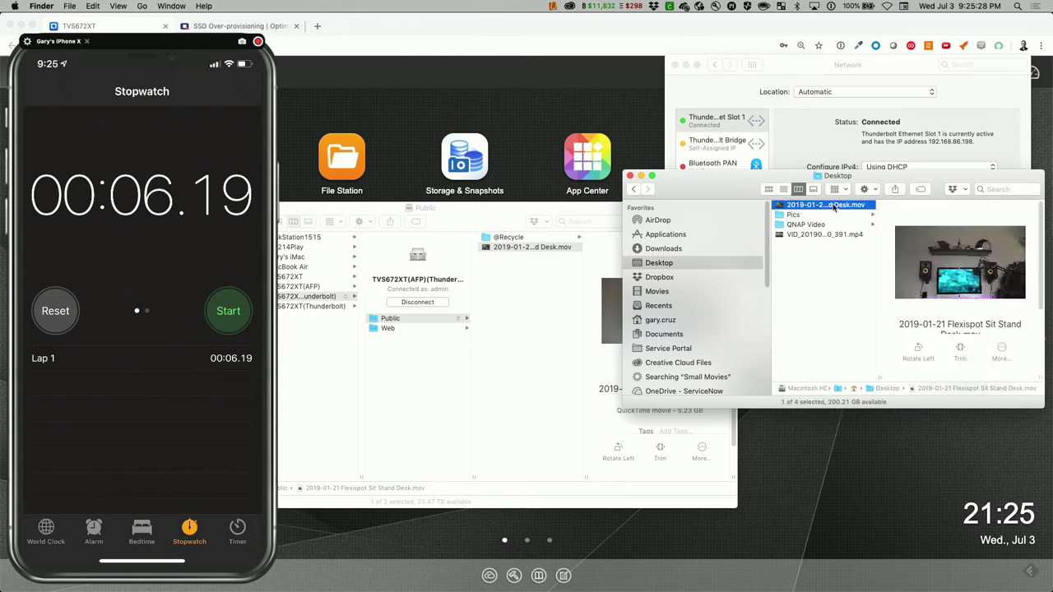
Trash the Desktop copy and reopen Public on the TVS672XT(AFP) share to copy the movie again
{"action": "key", "text": "super+BackSpace"}
{"action": "left_click", "coordinate": [560, 247]}
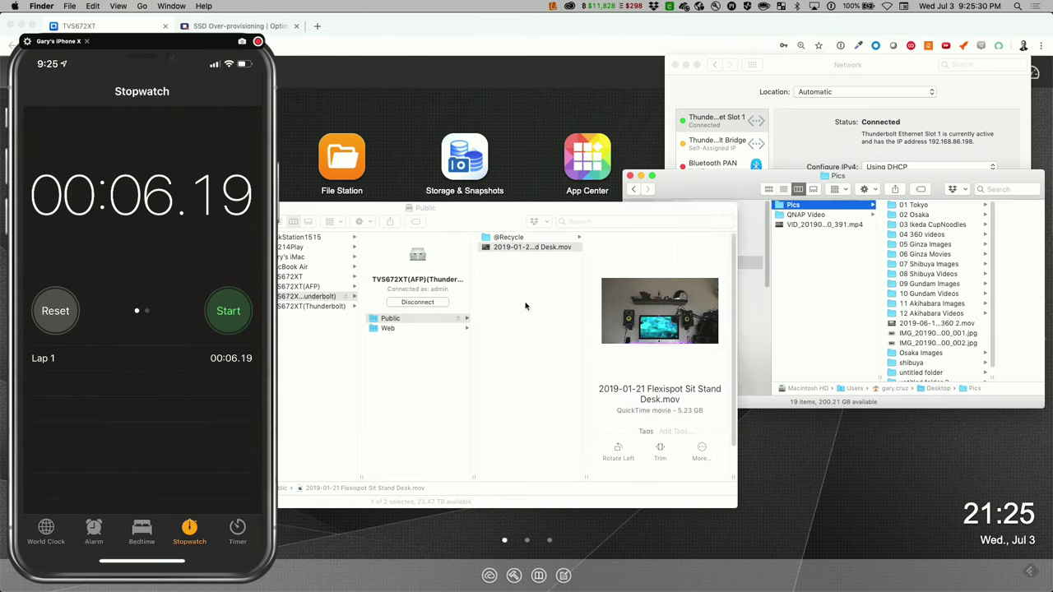
{"action": "left_click", "coordinate": [305, 287]}
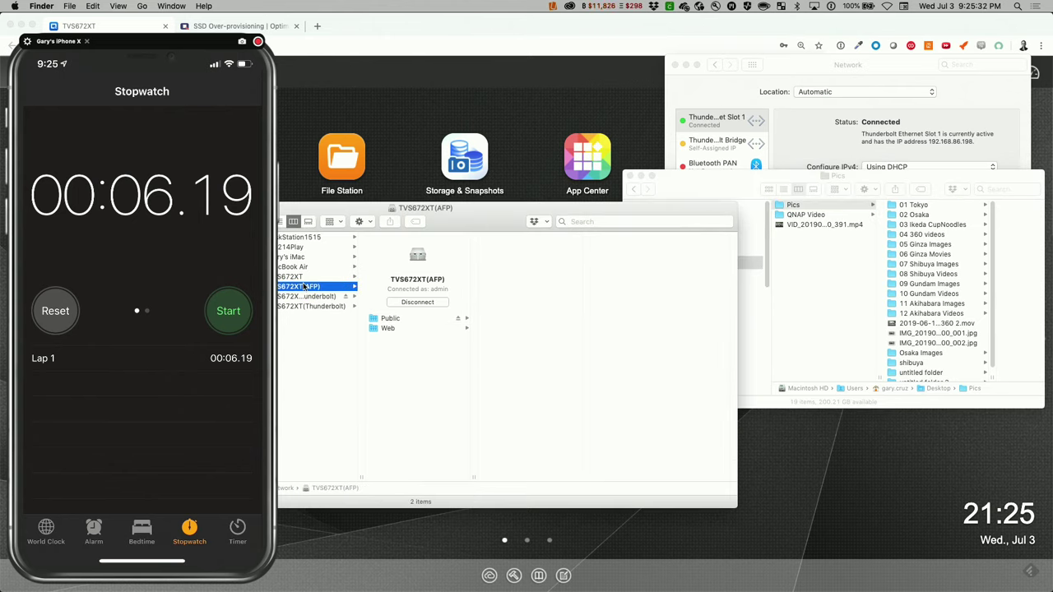
{"action": "left_click", "coordinate": [415, 319]}
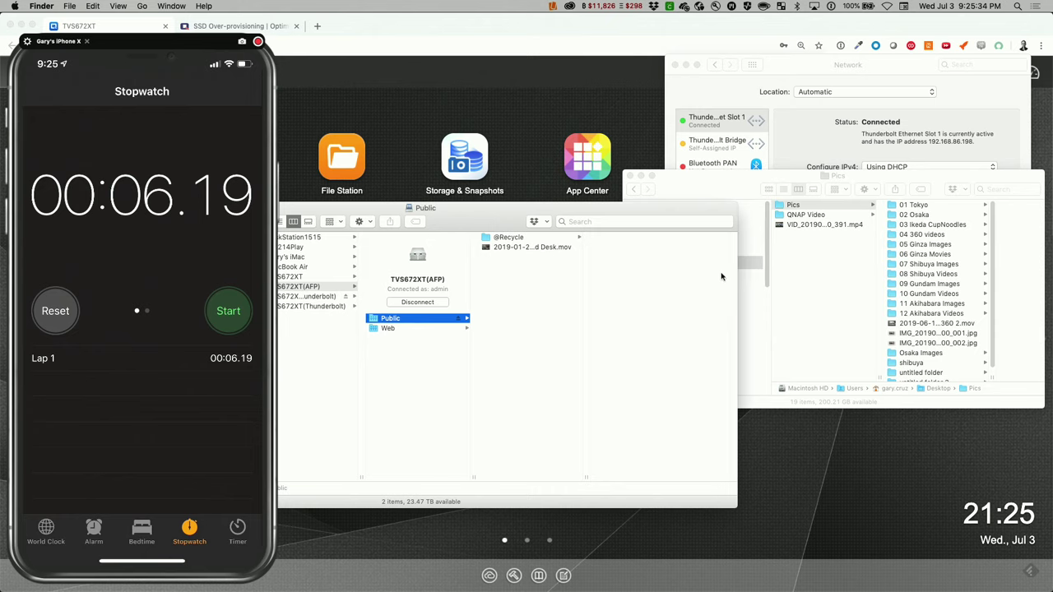
{"action": "left_click", "coordinate": [806, 248]}
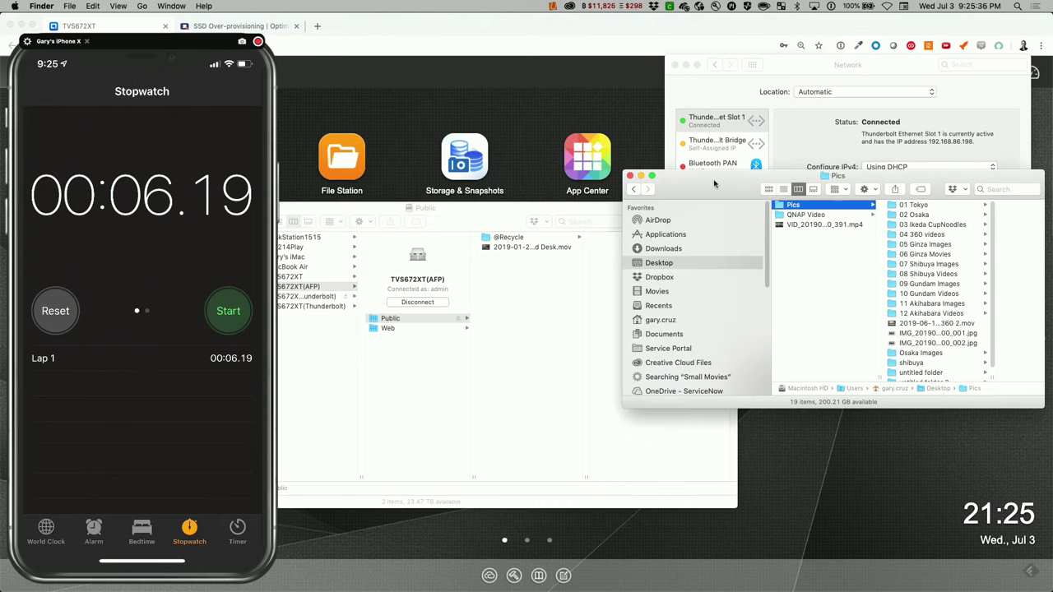
{"action": "left_click", "coordinate": [539, 247]}
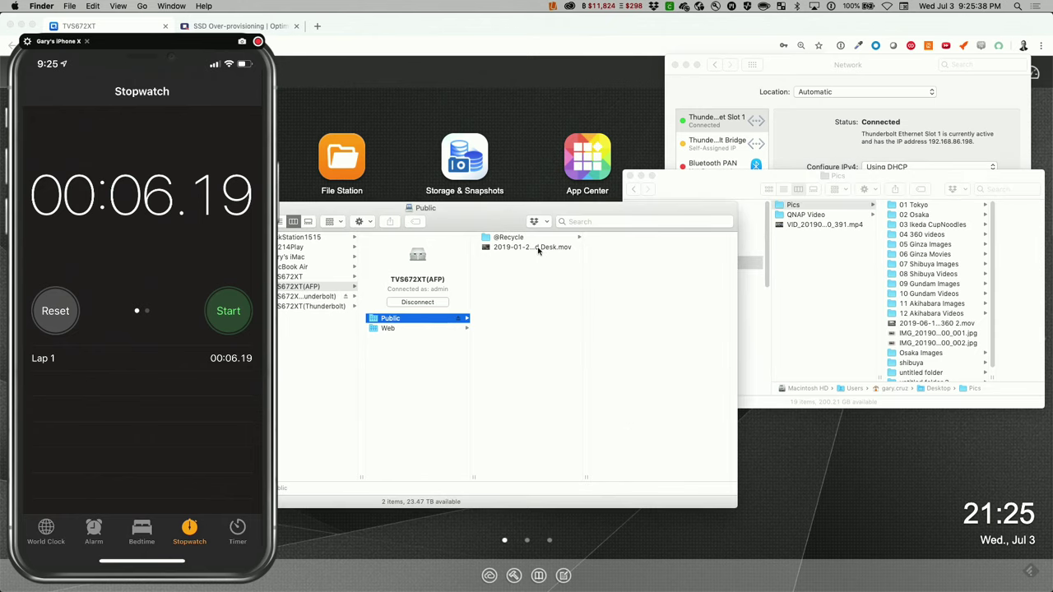
{"action": "left_click", "coordinate": [539, 247]}
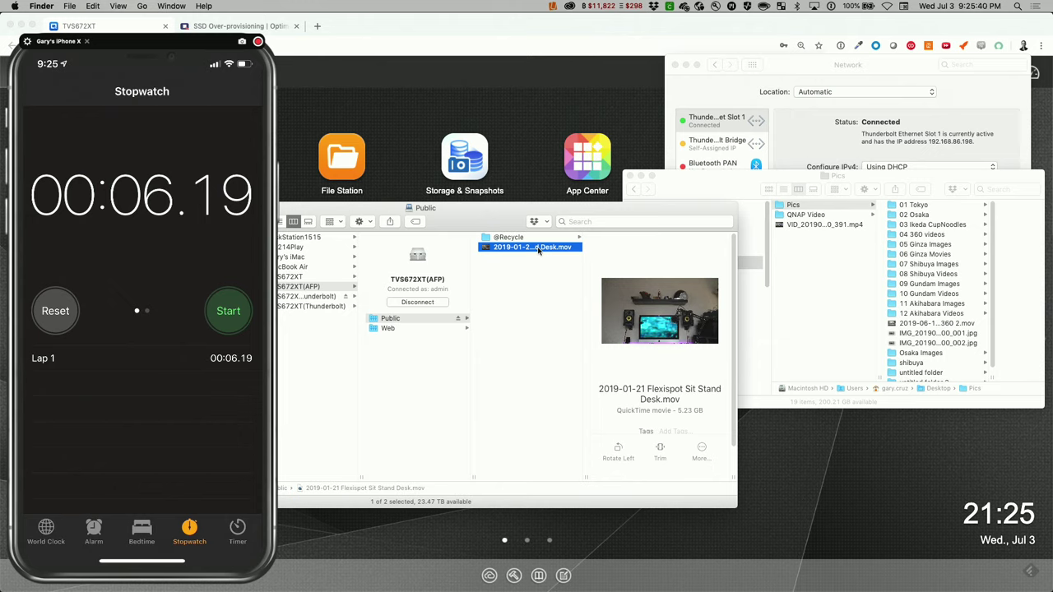
{"action": "left_click", "coordinate": [812, 285]}
{"action": "left_click", "coordinate": [812, 286]}
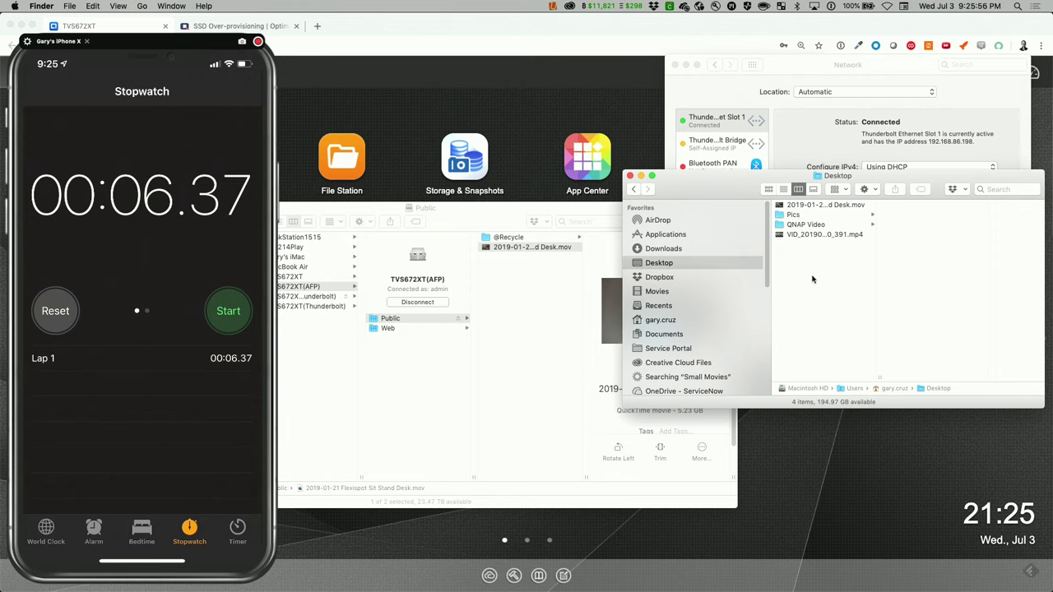
Trash the Desktop copy once more and repeat the copy, timed at 00:05.95
{"action": "left_click", "coordinate": [850, 211]}
{"action": "key", "text": "super+BackSpace"}
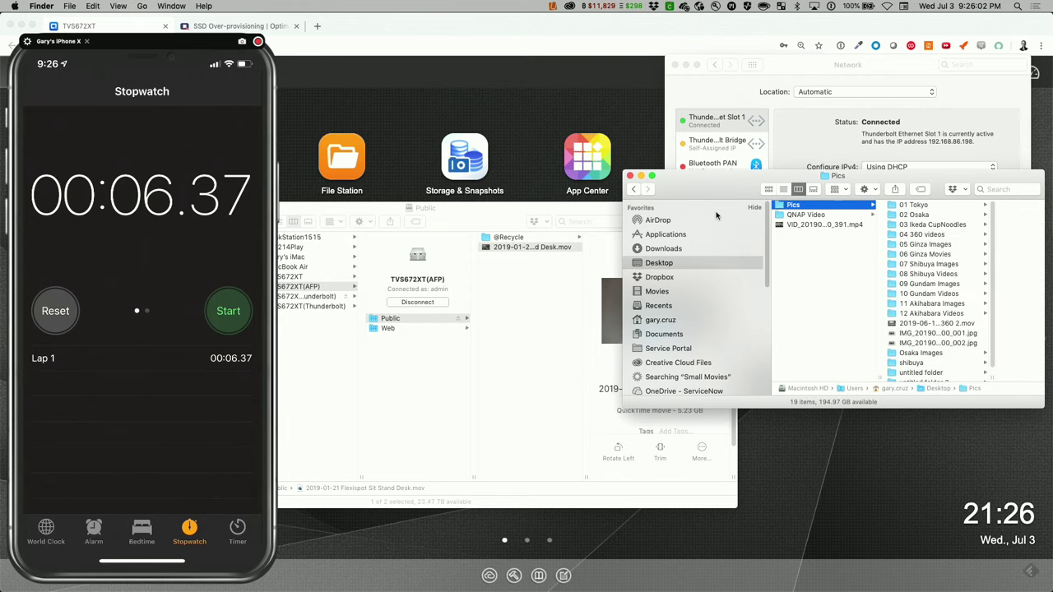
{"action": "left_click", "coordinate": [508, 212]}
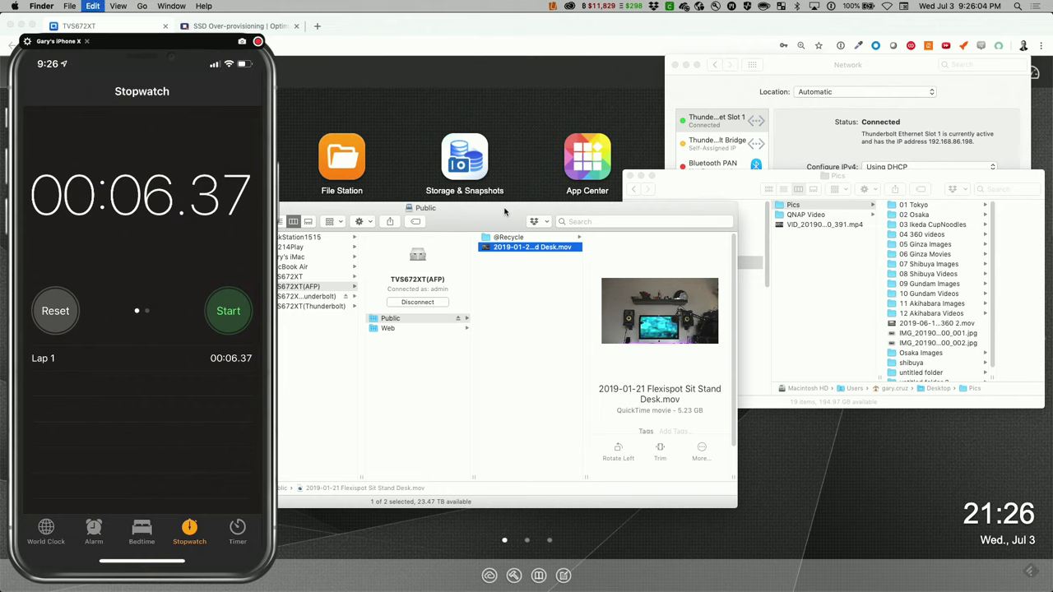
{"action": "left_click", "coordinate": [725, 200]}
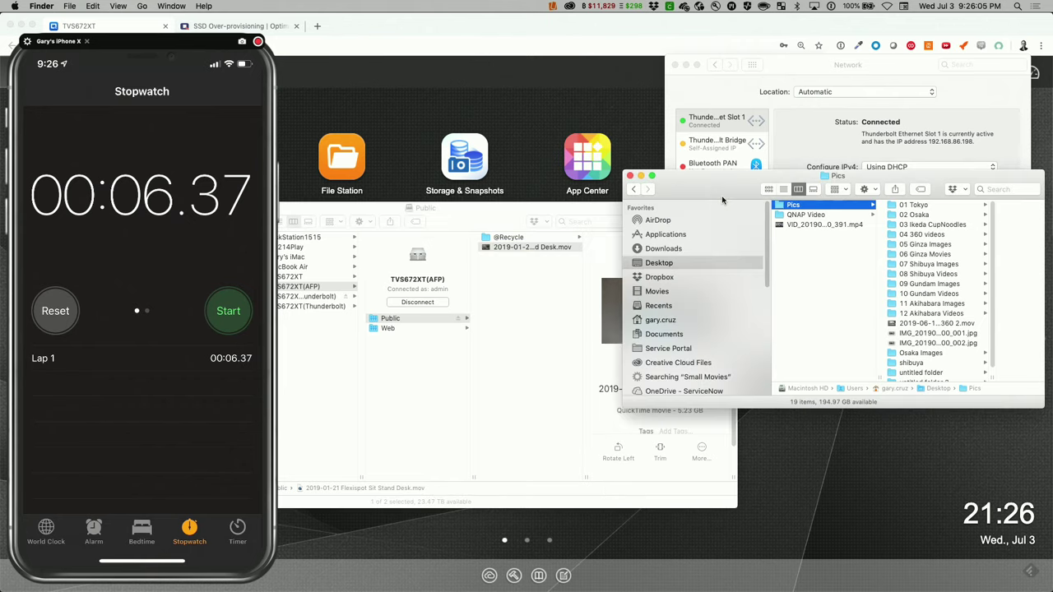
{"action": "left_click", "coordinate": [820, 292]}
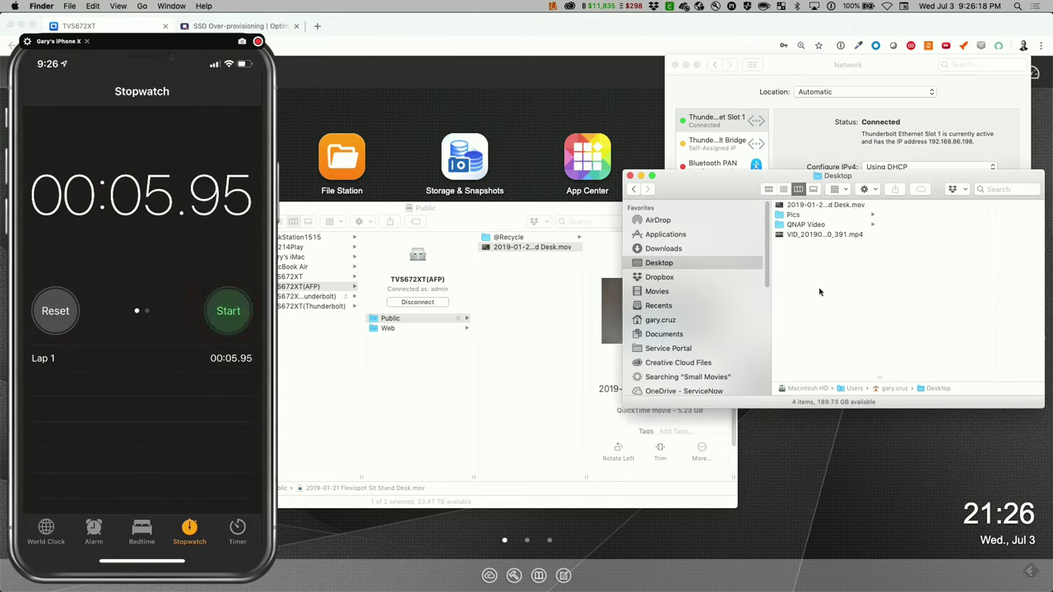
{"action": "left_click", "coordinate": [809, 206]}
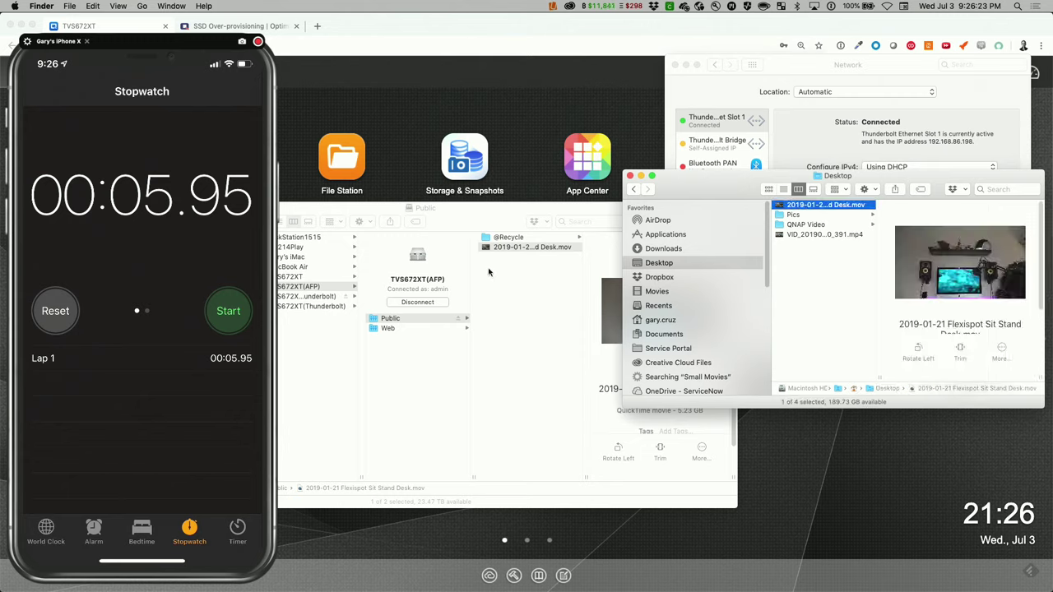
Permanently delete the Desk movie from NAS Public and paste it back over AFP
{"action": "left_click", "coordinate": [531, 247]}
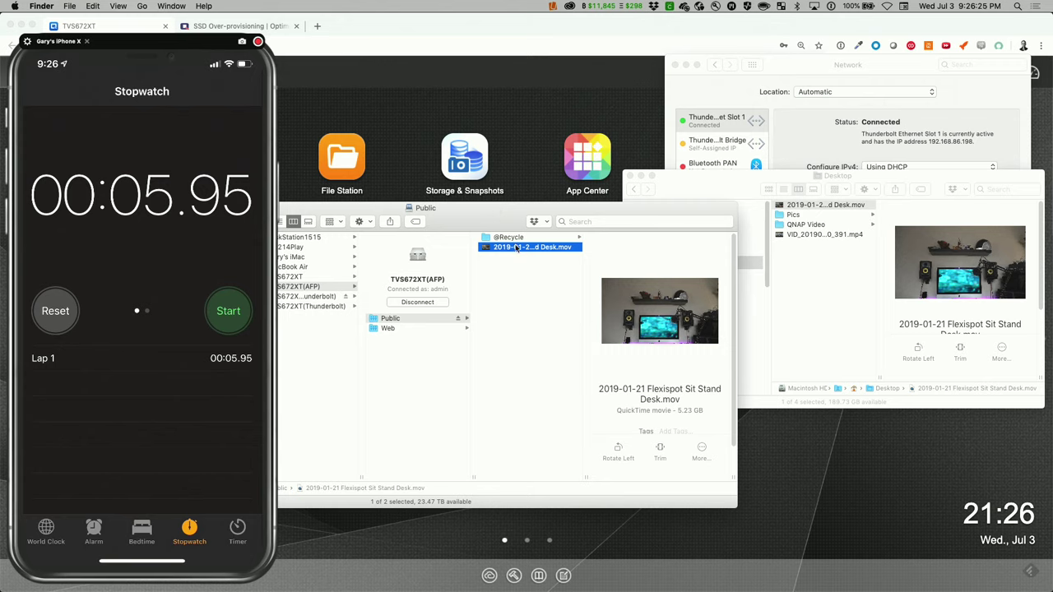
{"action": "key", "text": "super+BackSpace"}
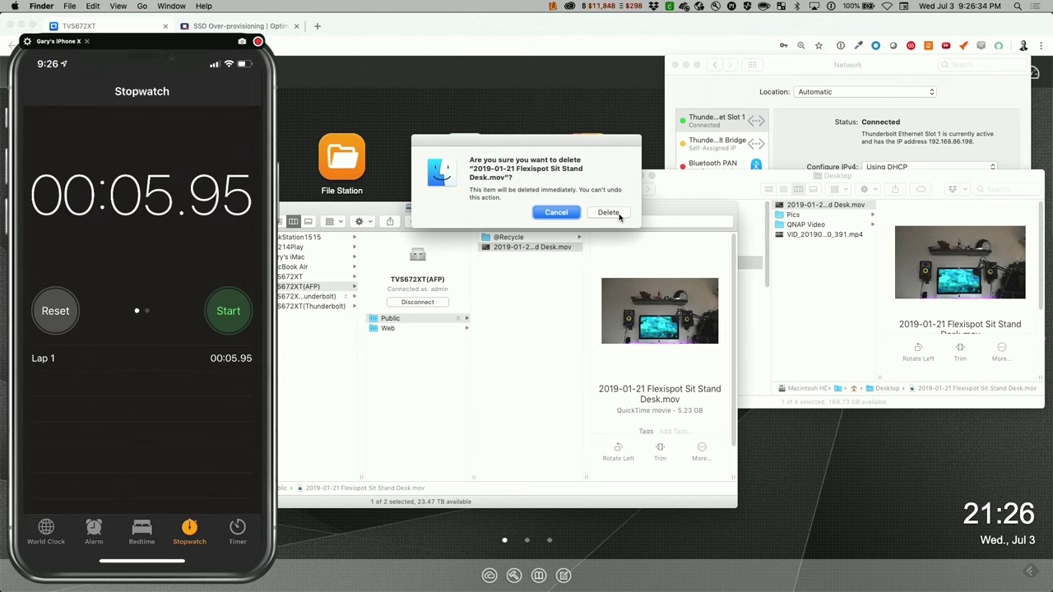
{"action": "left_click", "coordinate": [609, 212]}
{"action": "left_click", "coordinate": [743, 196]}
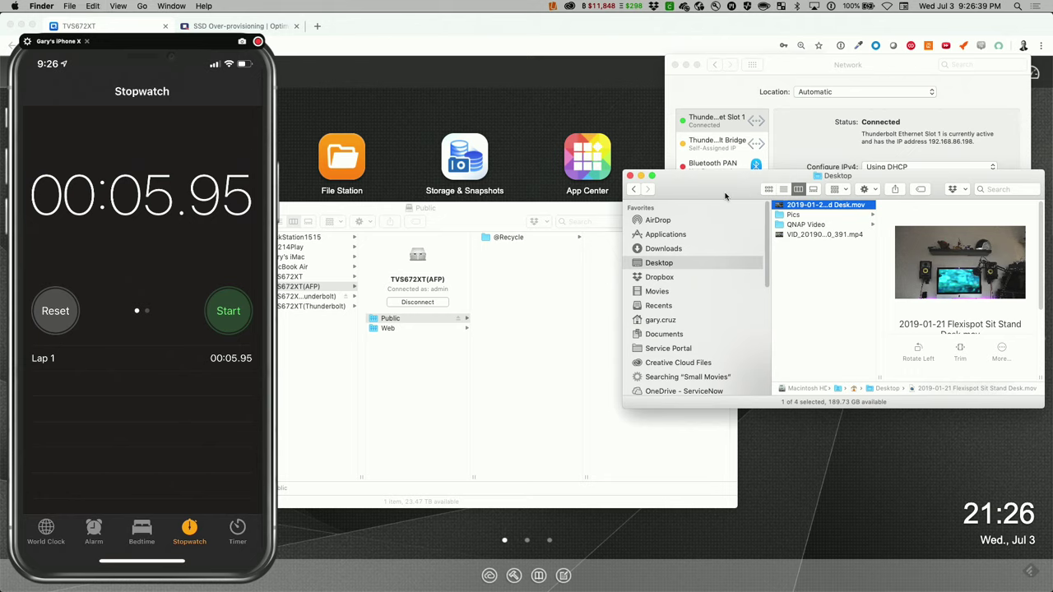
{"action": "left_click", "coordinate": [520, 310]}
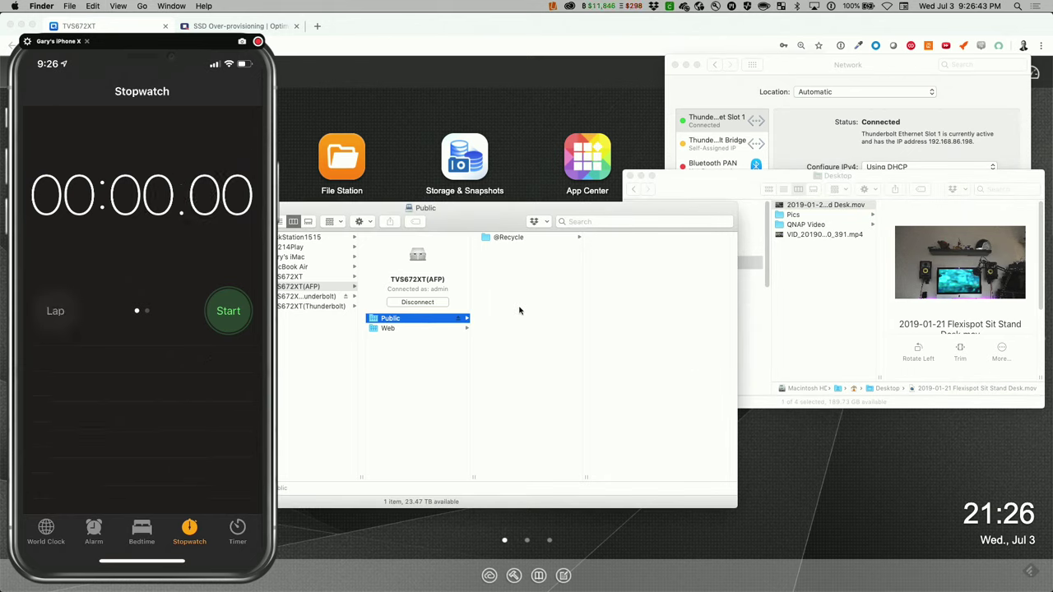
{"action": "key", "text": "super+v"}
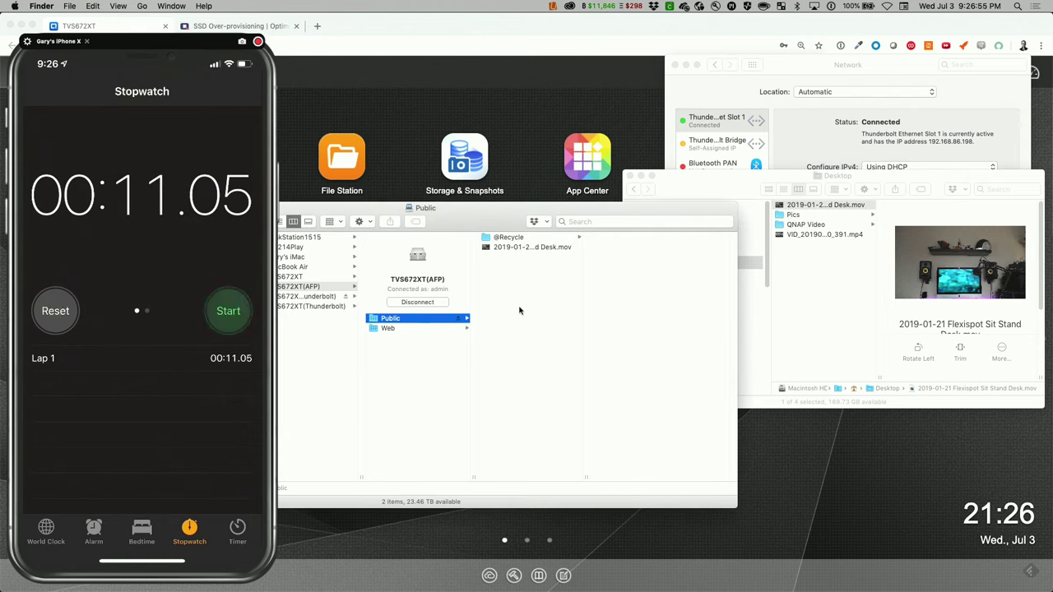
Delete the pasted copy and paste the movie into Public again, timed at 00:08.96
{"action": "left_click", "coordinate": [535, 249]}
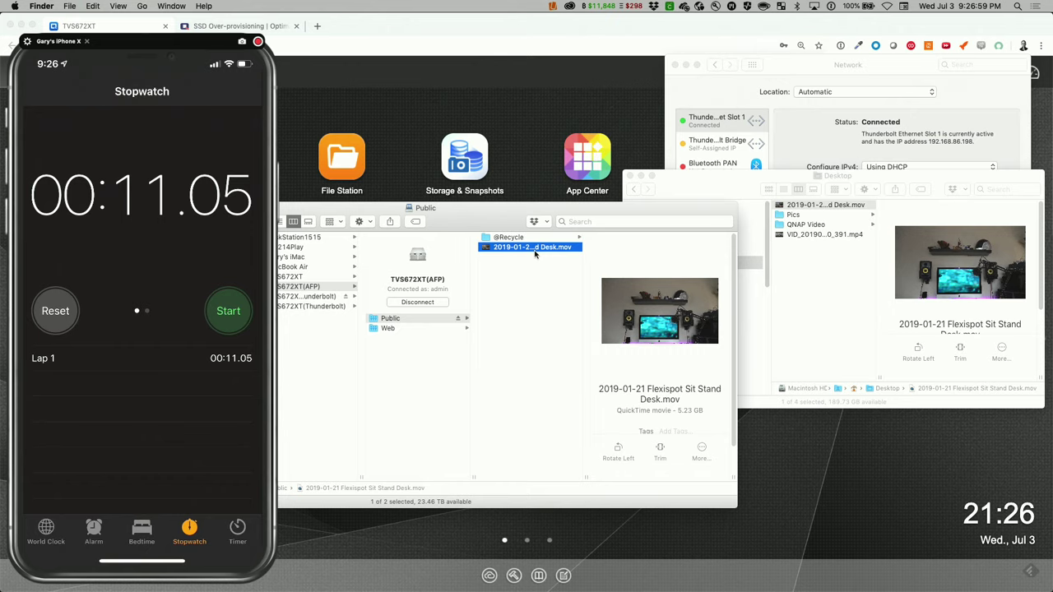
{"action": "key", "text": "super+BackSpace"}
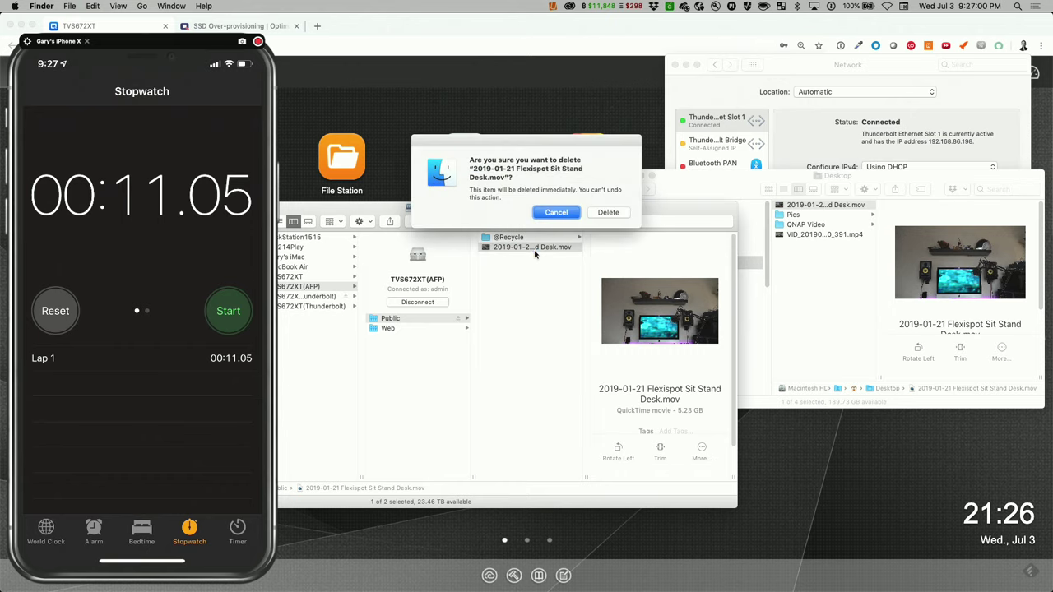
{"action": "left_click", "coordinate": [609, 212]}
{"action": "left_click", "coordinate": [736, 195]}
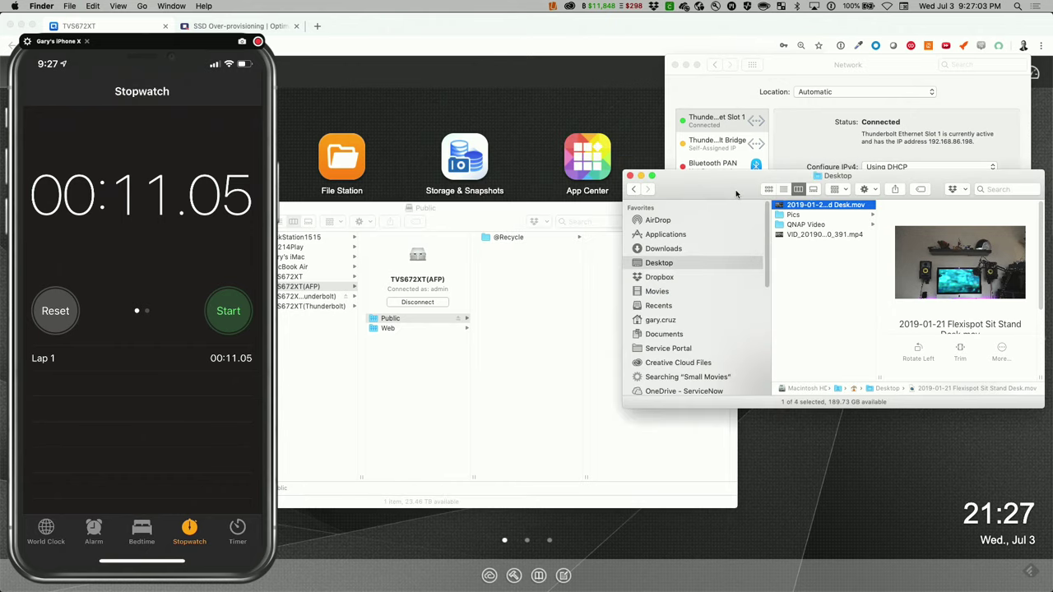
{"action": "left_click", "coordinate": [501, 213]}
{"action": "left_click", "coordinate": [511, 331]}
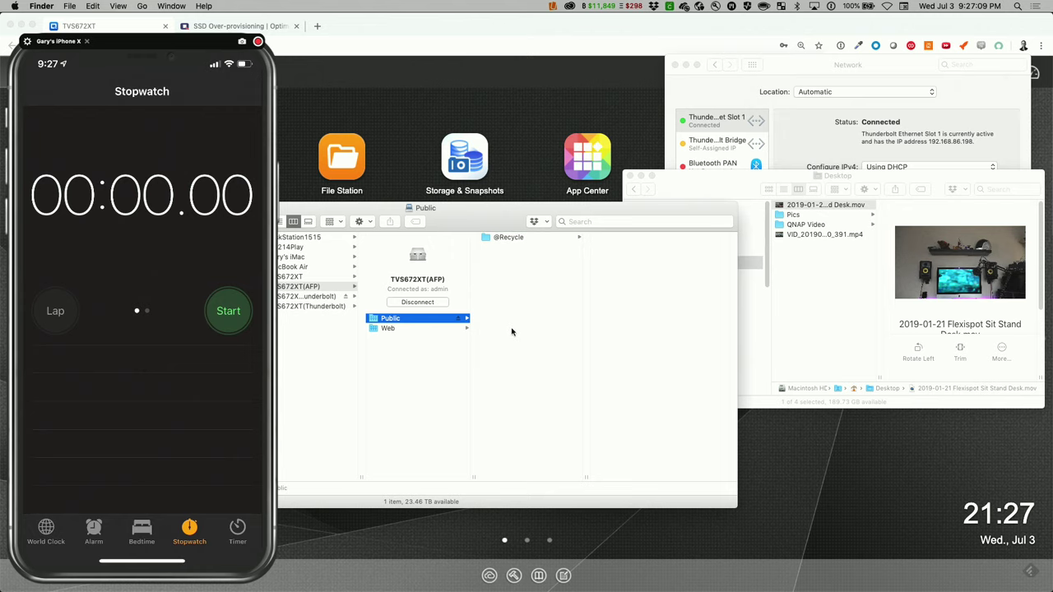
{"action": "key", "text": "super+v"}
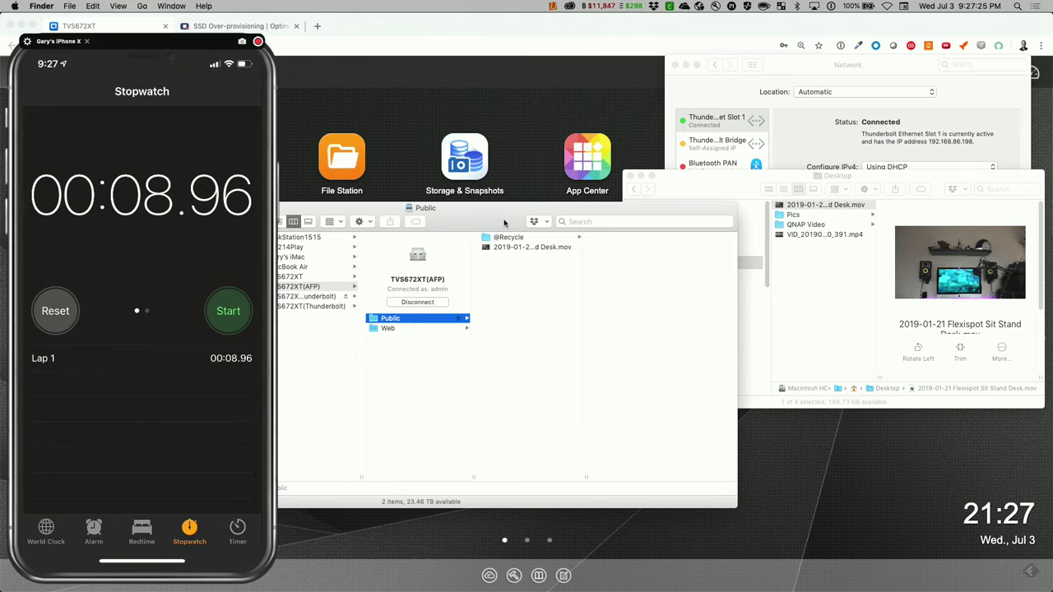
Switch to TVS672XT(Thunderbolt) and delete the Desk movie from its Public folder
{"action": "left_click", "coordinate": [334, 306]}
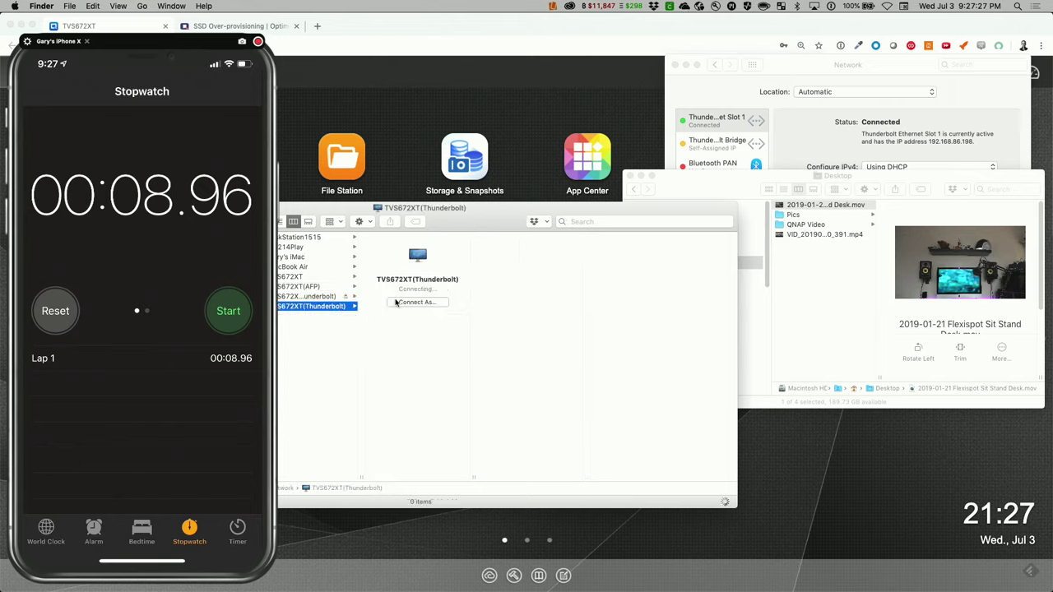
{"action": "left_click", "coordinate": [559, 249]}
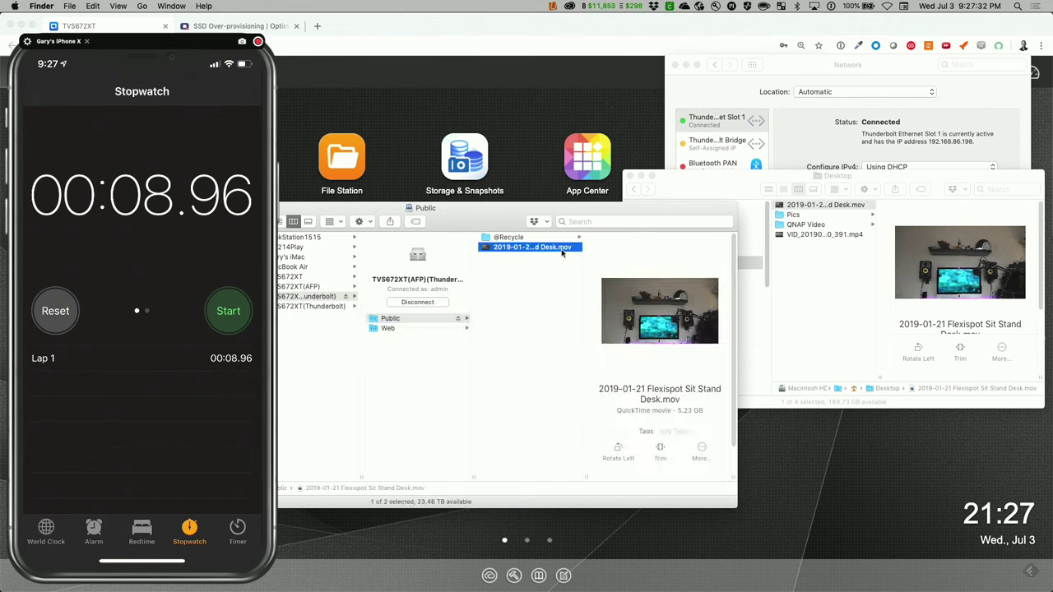
{"action": "key", "text": "super+BackSpace"}
{"action": "left_click", "coordinate": [616, 219]}
{"action": "left_click", "coordinate": [747, 185]}
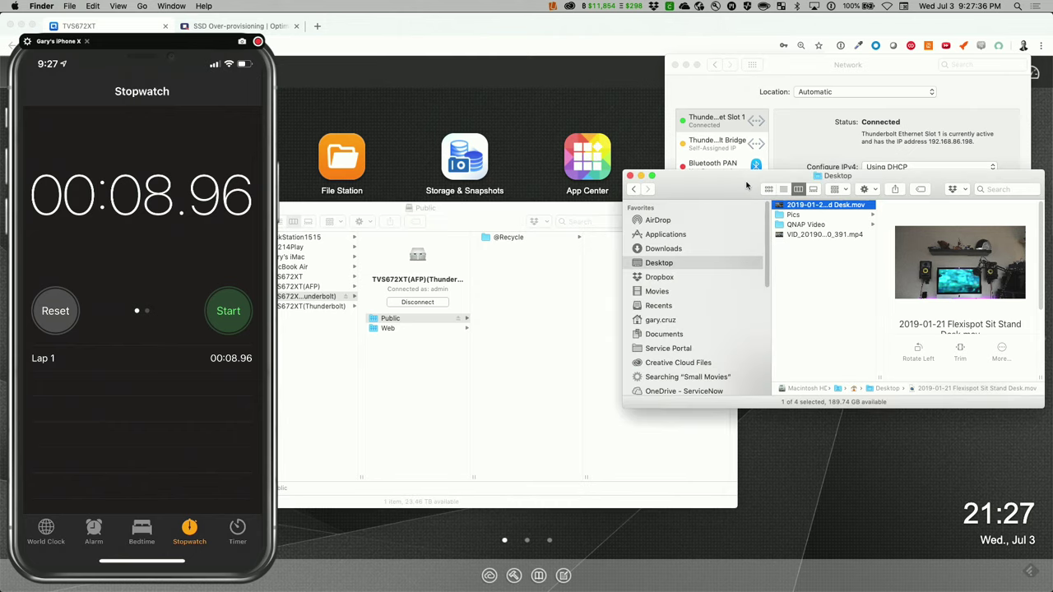
{"action": "left_click", "coordinate": [484, 217]}
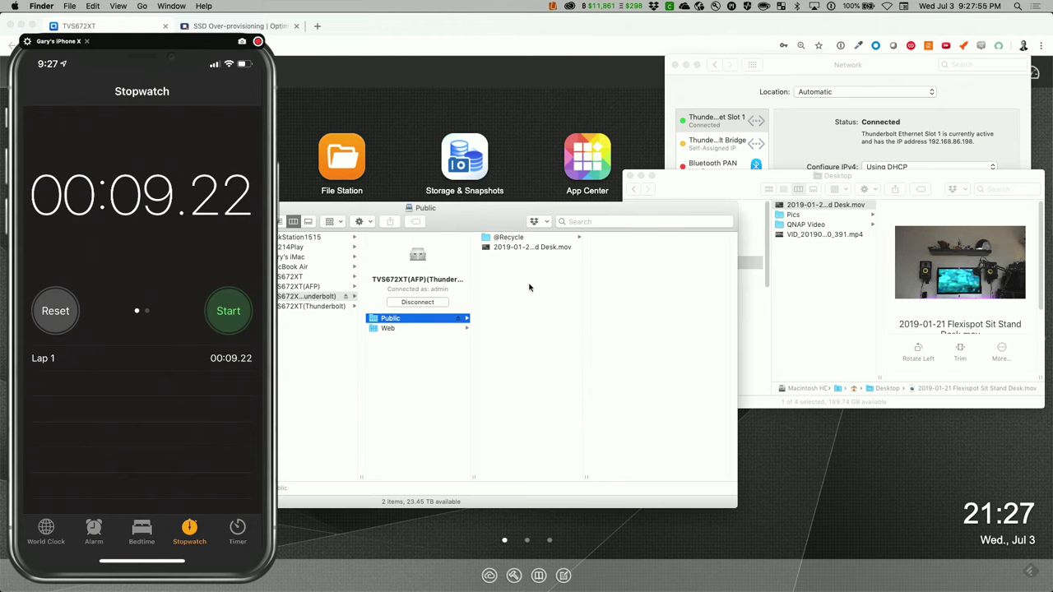
Delete the Thunderbolt copy from Public and paste the Desk movie in again
{"action": "left_click", "coordinate": [540, 255]}
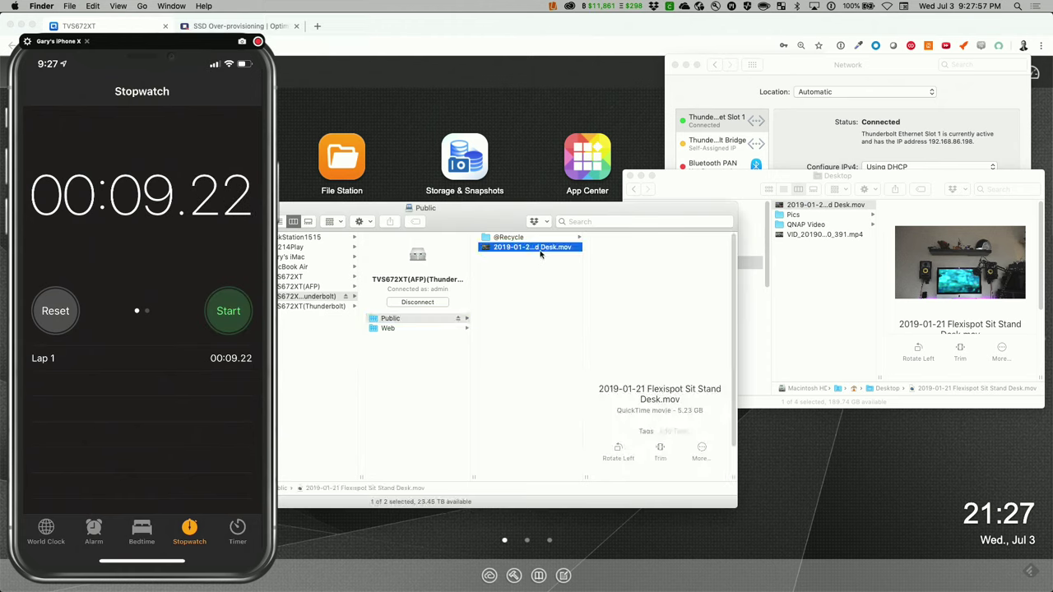
{"action": "key", "text": "super+BackSpace"}
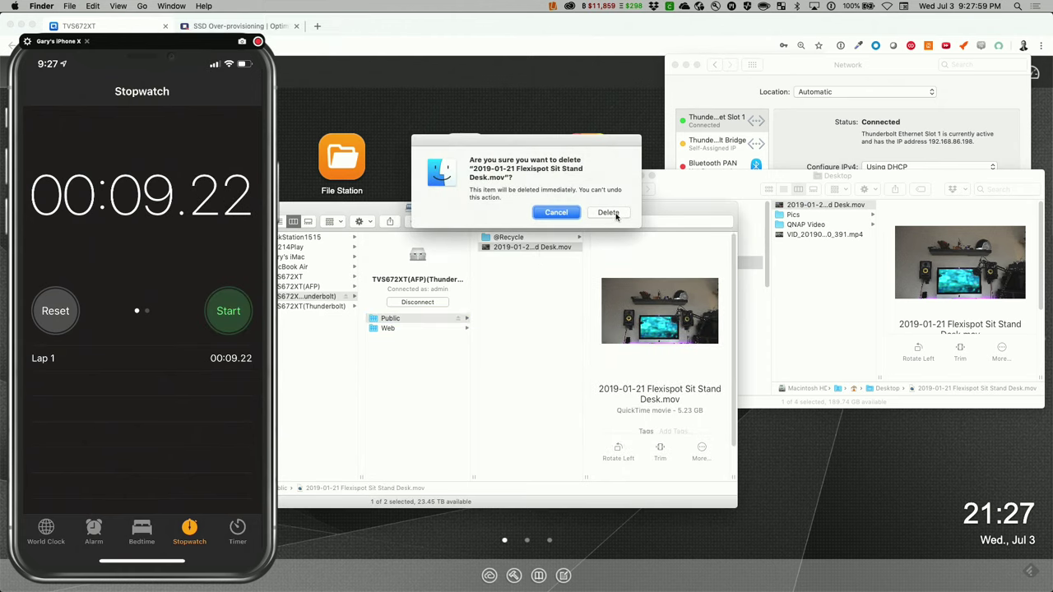
{"action": "left_click", "coordinate": [617, 217]}
{"action": "left_click", "coordinate": [740, 198]}
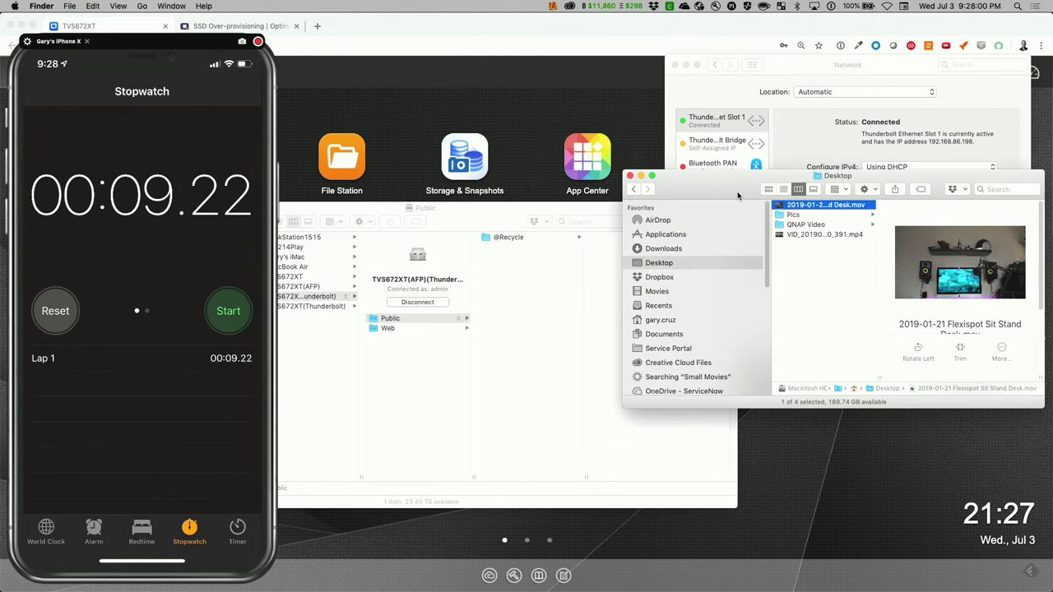
{"action": "left_click", "coordinate": [469, 237]}
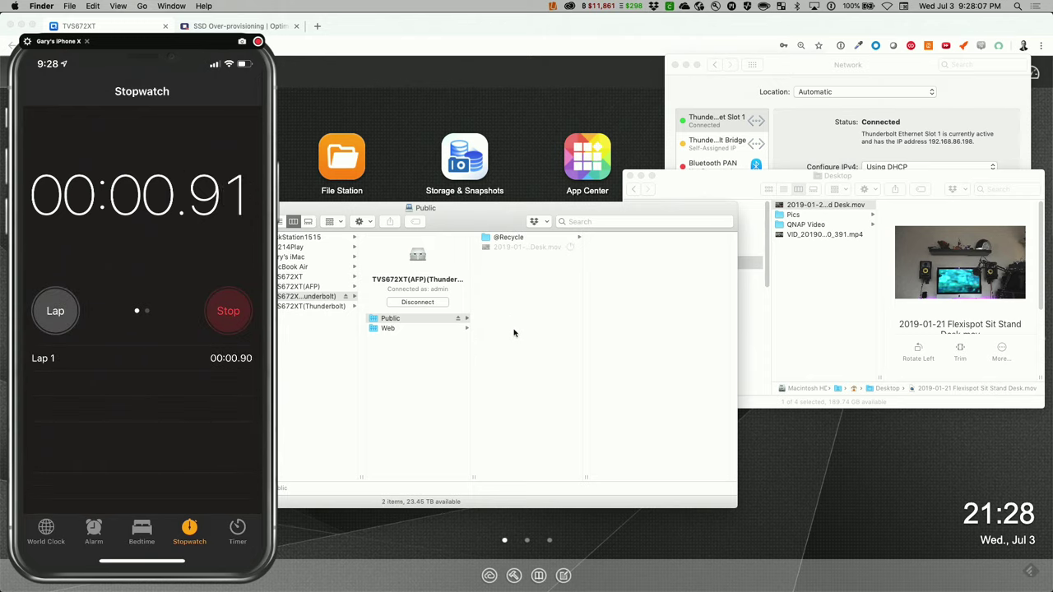
{"action": "key", "text": "super+v"}
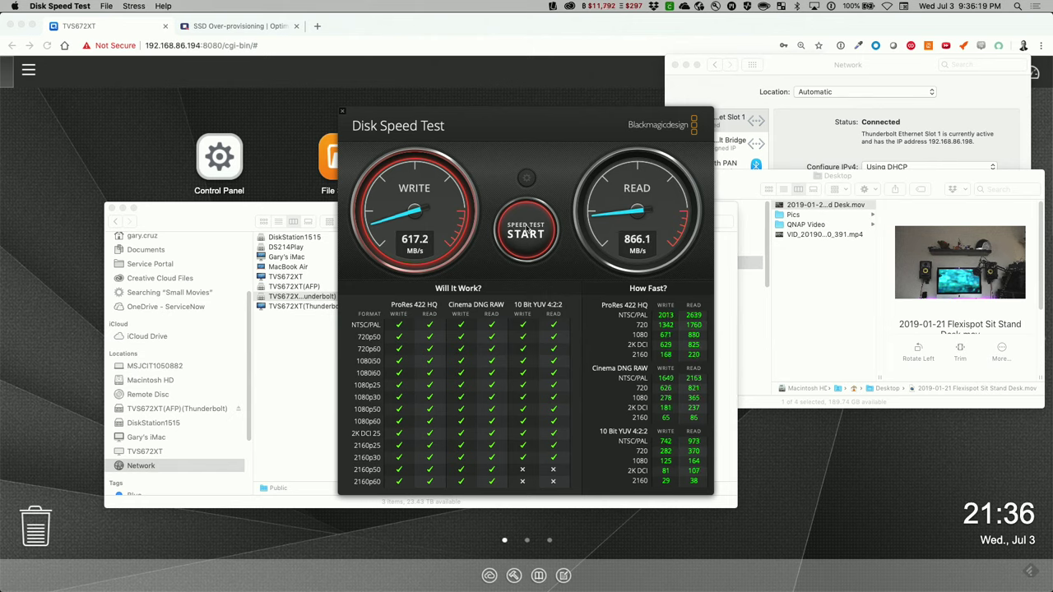
Stop Disk Speed Test, set its target drive to the NAS Public share, and move it right
{"action": "left_click", "coordinate": [527, 234]}
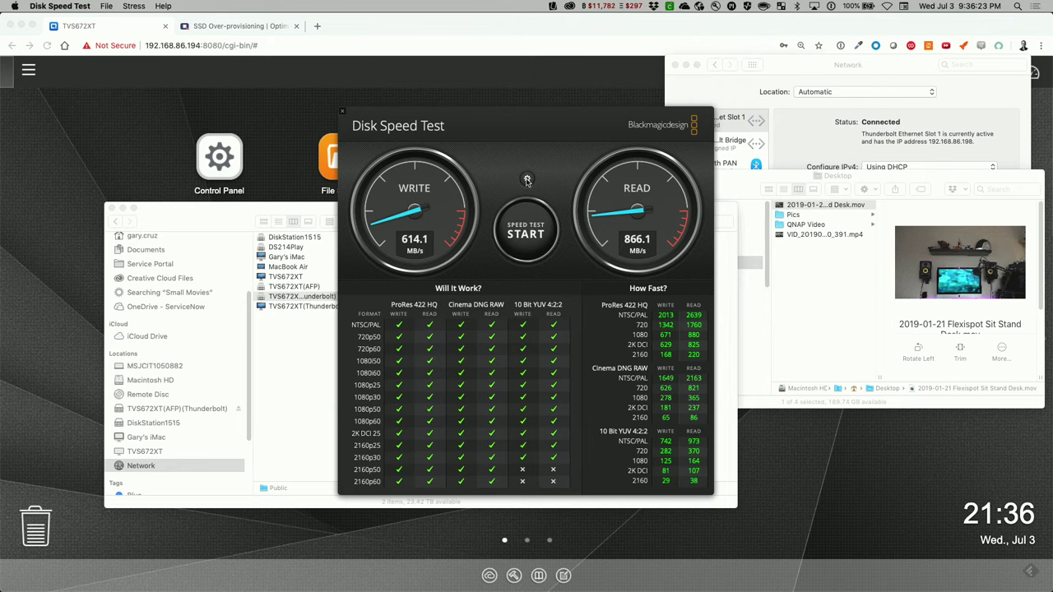
{"action": "left_click", "coordinate": [528, 179]}
{"action": "left_click", "coordinate": [519, 211]}
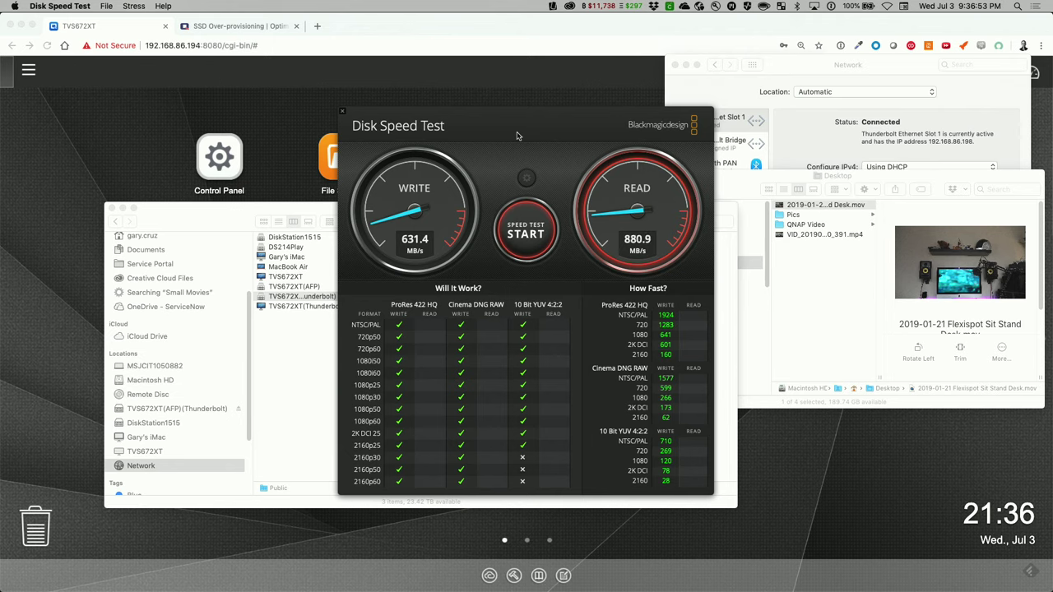
{"action": "left_click_drag", "start_coordinate": [518, 134], "coordinate": [587, 142]}
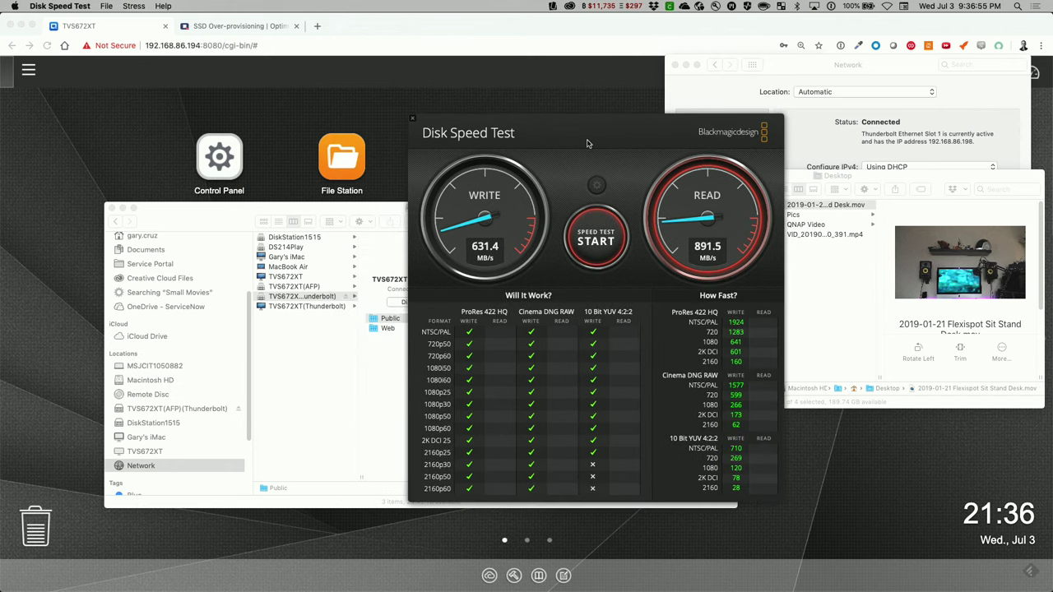